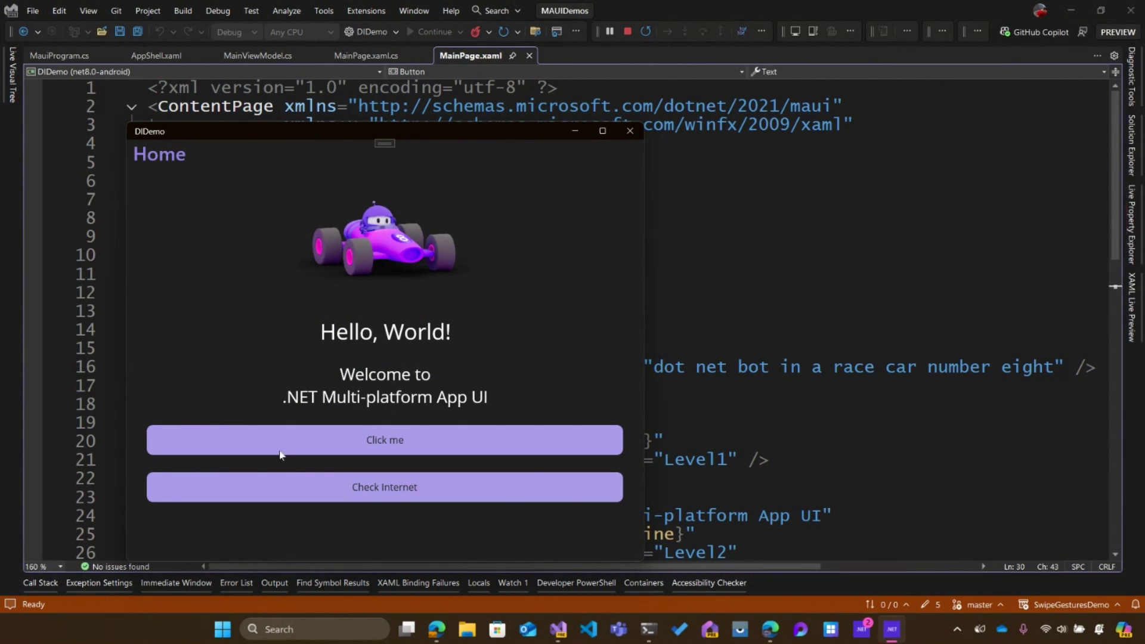
Bump the counter three times, run the internet check (Connected), then close the app.
{"action": "triple_click", "coordinate": [406, 443]}
{"action": "left_click", "coordinate": [415, 486]}
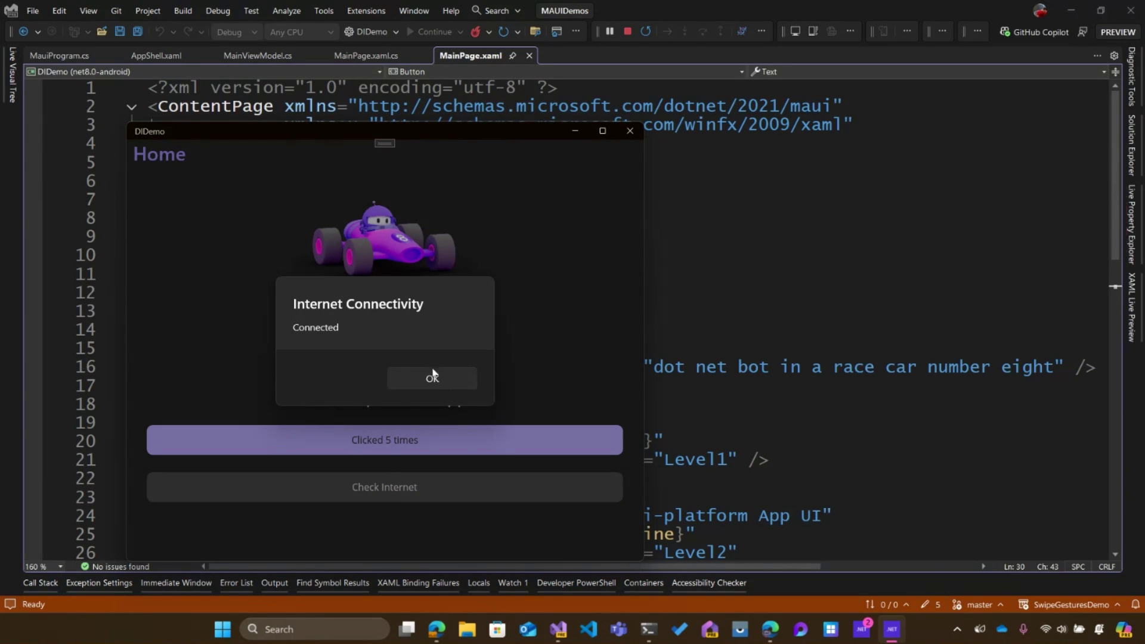
{"action": "left_click", "coordinate": [432, 380]}
{"action": "left_click", "coordinate": [630, 131]}
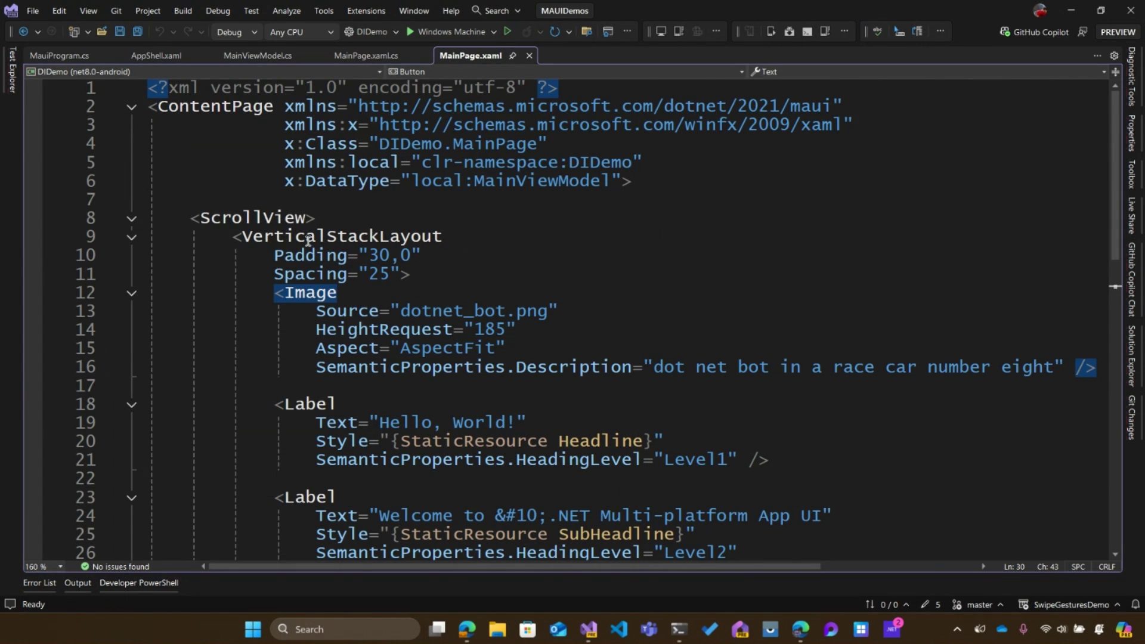
{"action": "scroll", "coordinate": [309, 240], "scroll_direction": "down", "scroll_amount": 6}
{"action": "scroll", "coordinate": [308, 241], "scroll_direction": "down", "scroll_amount": 2}
Select the counter and Check Internet button markup, then bring up MainPage.xaml.cs.
{"action": "left_click", "coordinate": [264, 272]}
{"action": "mouse_move", "coordinate": [268, 236]}
{"action": "left_mouse_down"}
{"action": "mouse_move", "coordinate": [349, 238]}
{"action": "mouse_move", "coordinate": [602, 310]}
{"action": "left_mouse_up"}
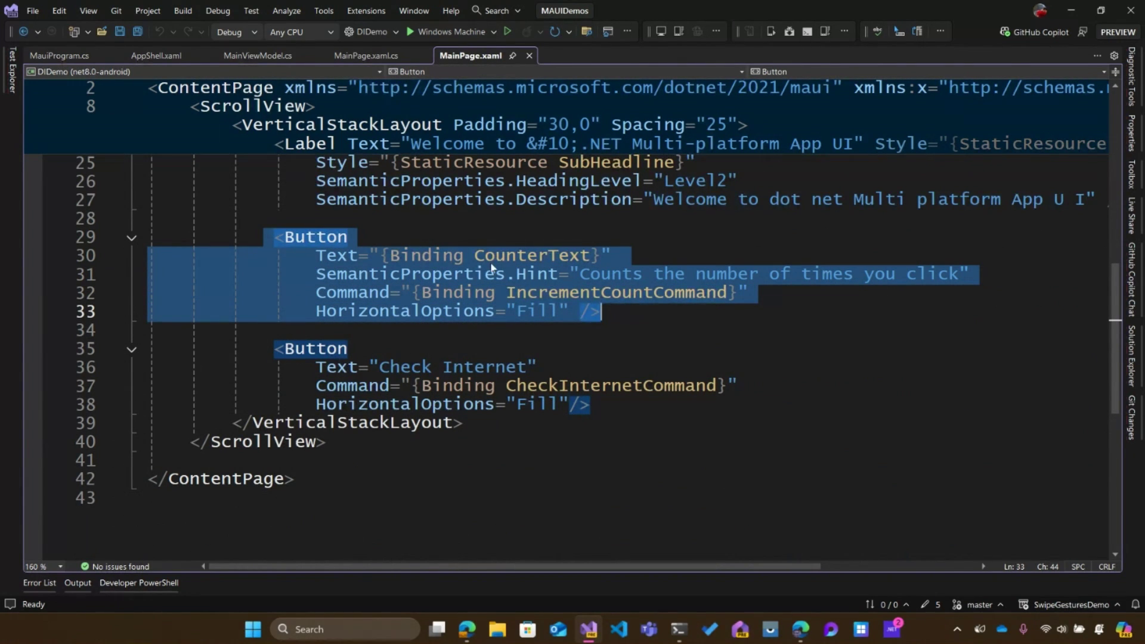
{"action": "left_click", "coordinate": [218, 329]}
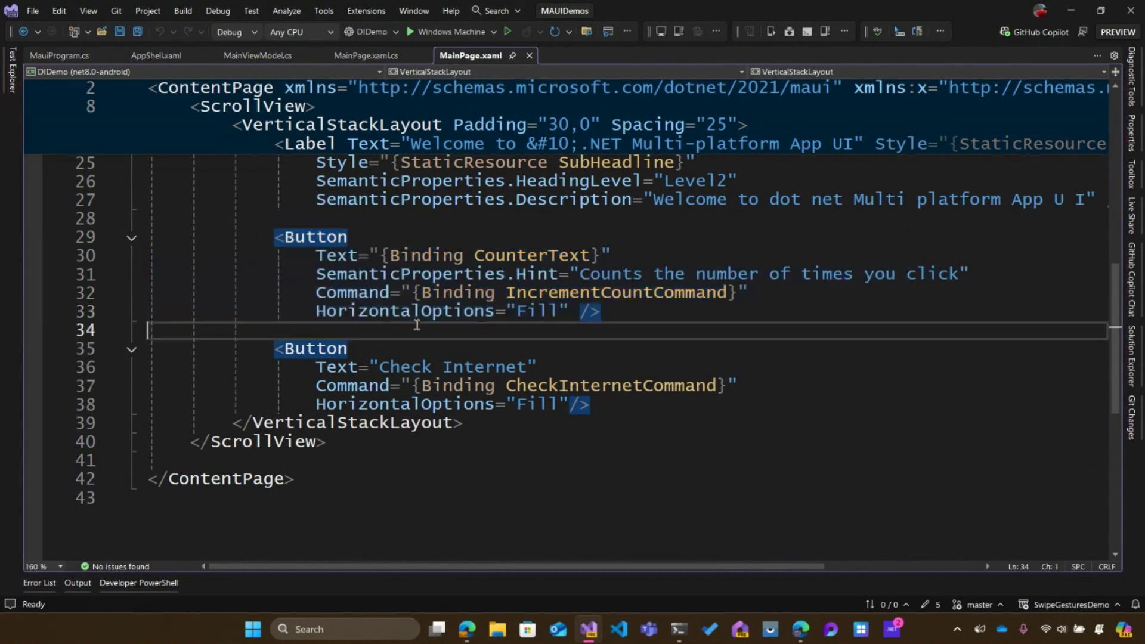
{"action": "left_click_drag", "start_coordinate": [269, 349], "coordinate": [593, 405]}
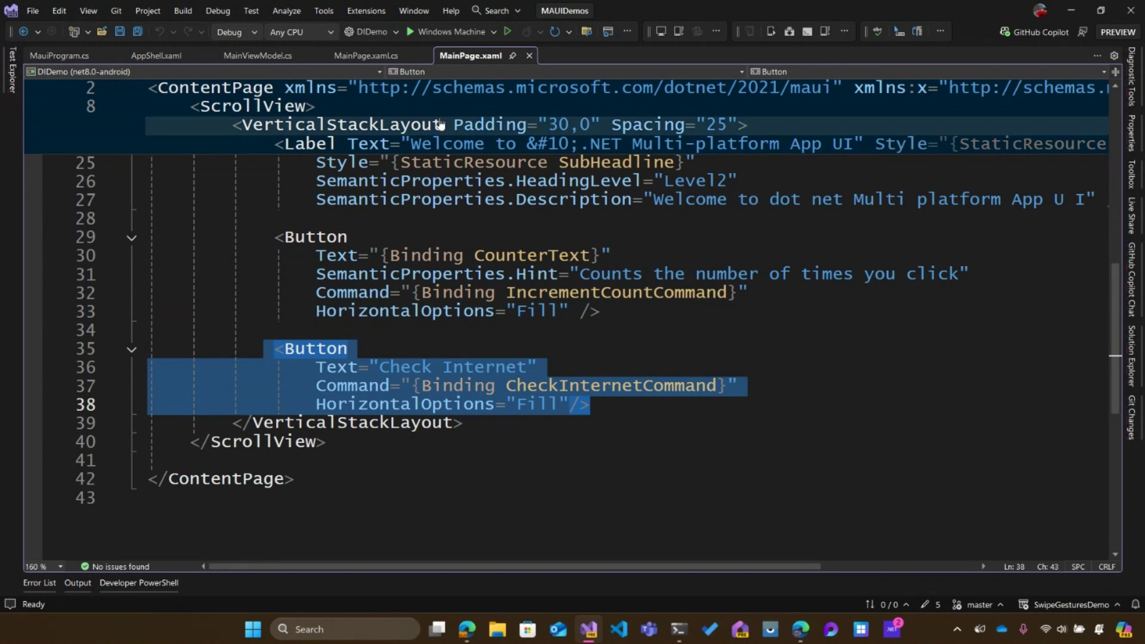
{"action": "left_click", "coordinate": [362, 55]}
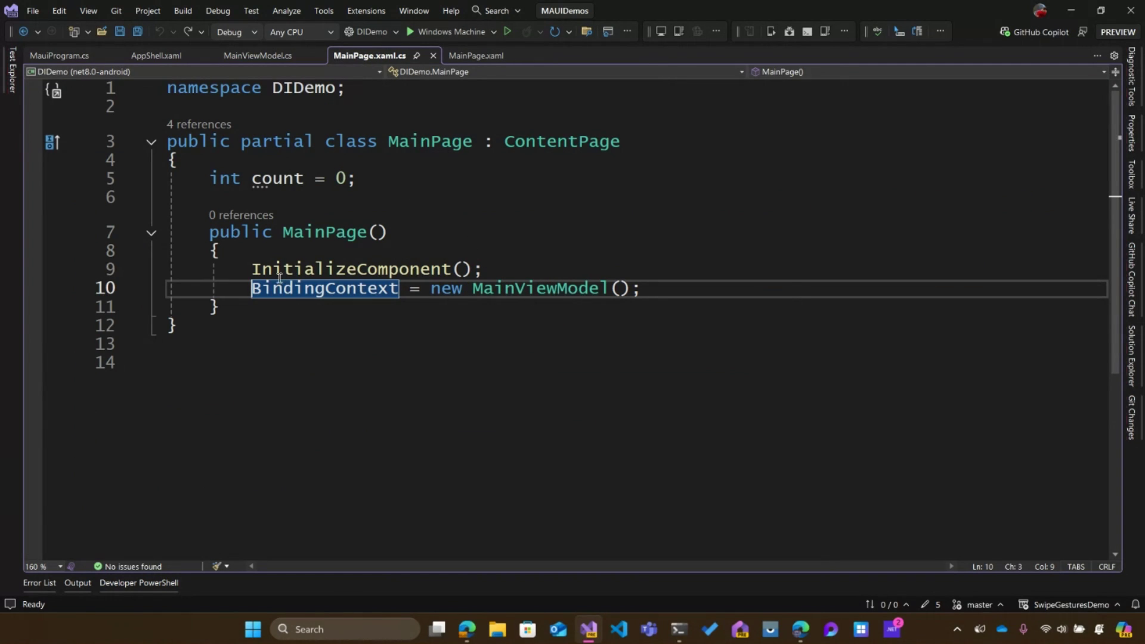
{"action": "mouse_move", "coordinate": [324, 289]}
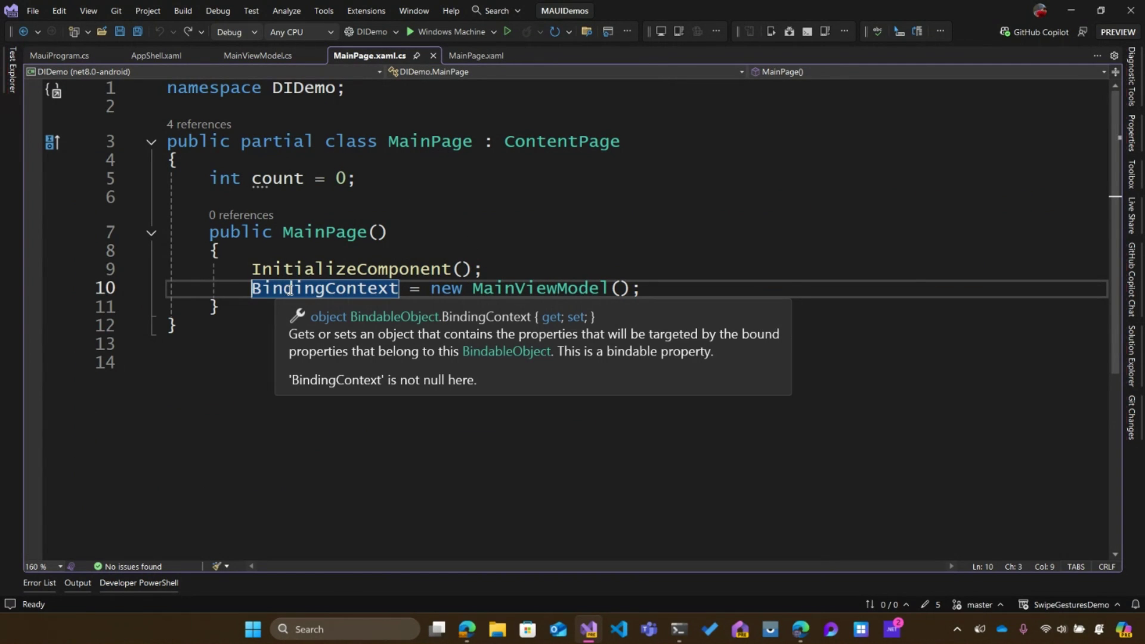
Inspect MainViewModel's Connectivity.Current.NetworkAccess check, alternating with MainPage.xaml.cs.
{"action": "left_click", "coordinate": [265, 57]}
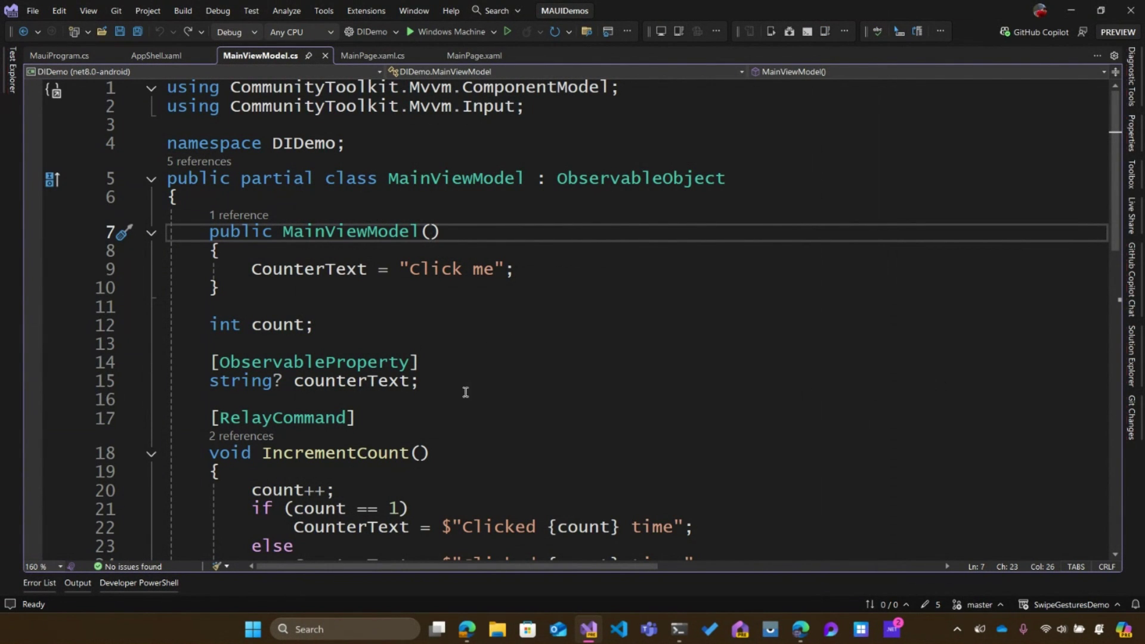
{"action": "scroll", "coordinate": [404, 391], "scroll_direction": "down", "scroll_amount": 2}
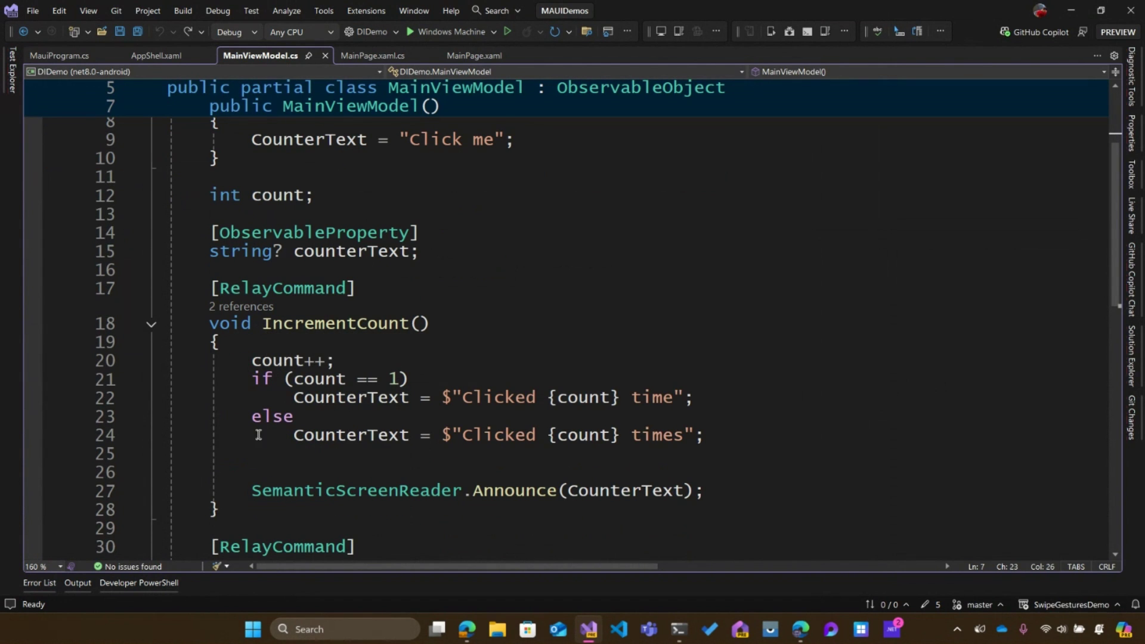
{"action": "left_click_drag", "start_coordinate": [293, 401], "coordinate": [670, 398]}
{"action": "scroll", "coordinate": [671, 345], "scroll_direction": "down", "scroll_amount": 4}
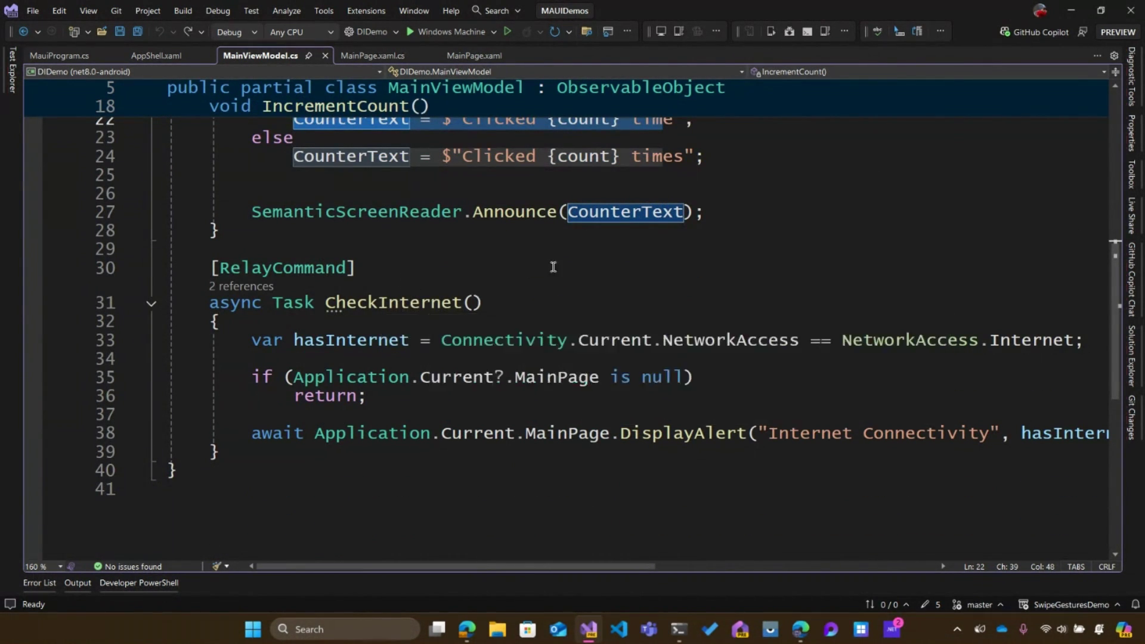
{"action": "left_click_drag", "start_coordinate": [441, 340], "coordinate": [822, 340]}
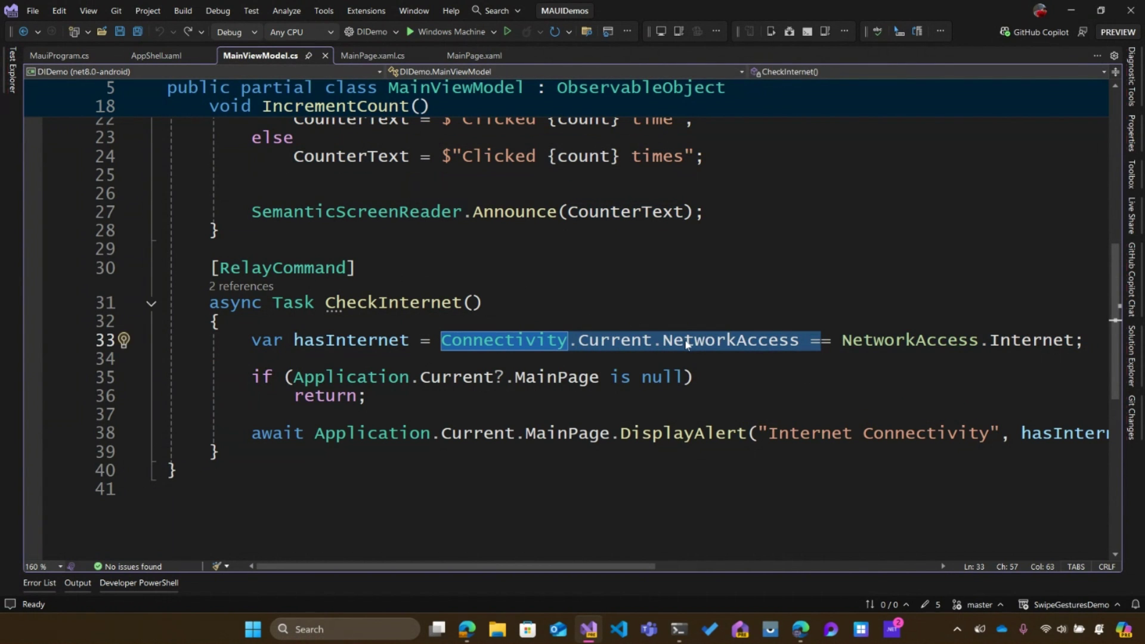
{"action": "mouse_move", "coordinate": [731, 340]}
{"action": "left_click", "coordinate": [694, 317]}
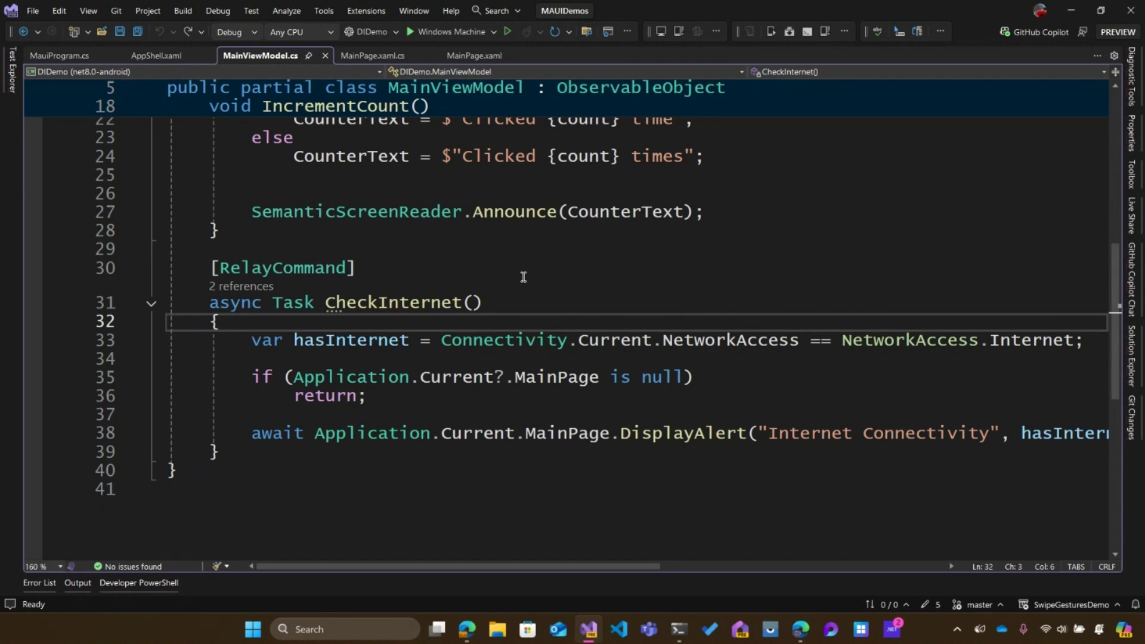
{"action": "left_click", "coordinate": [379, 56]}
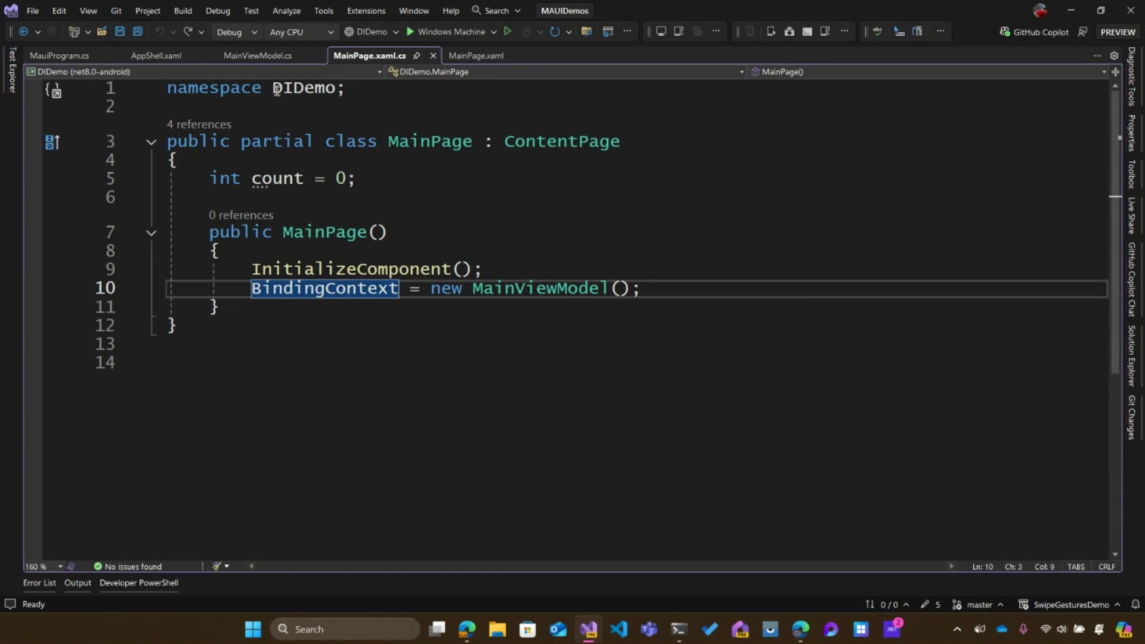
{"action": "left_click", "coordinate": [268, 59]}
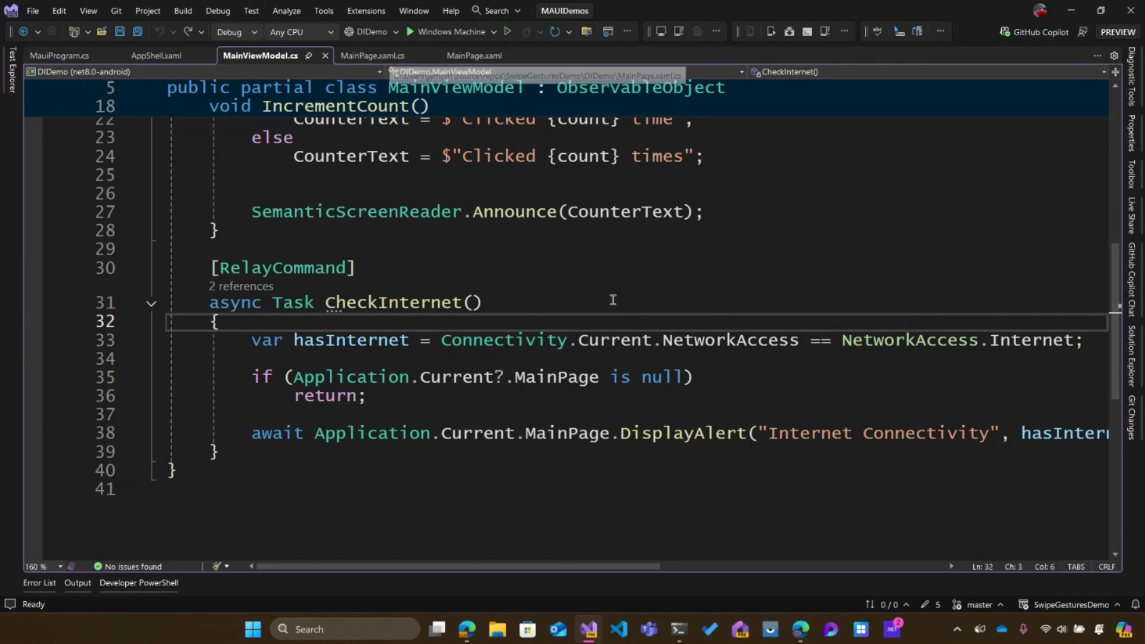
{"action": "mouse_move", "coordinate": [614, 340]}
{"action": "left_click", "coordinate": [376, 58]}
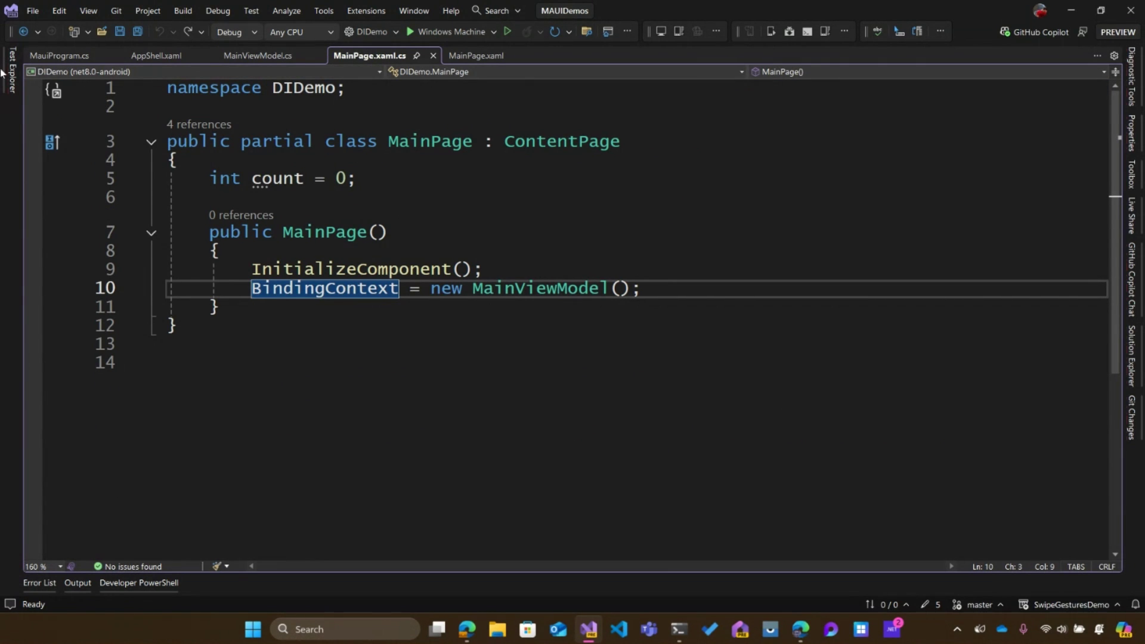
In MauiProgram.cs, start builder.Services.Add after #endif, comparing AddSingleton and AddTransient completions.
{"action": "left_click", "coordinate": [42, 60]}
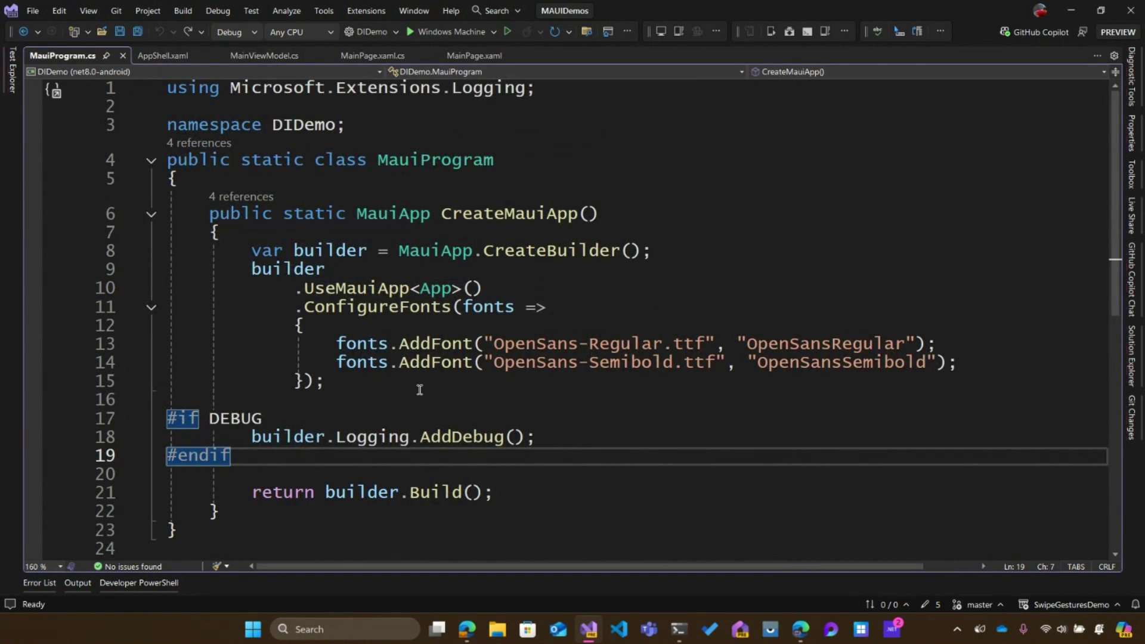
{"action": "scroll", "coordinate": [417, 390], "scroll_direction": "down", "scroll_amount": 2}
{"action": "scroll", "coordinate": [418, 389], "scroll_direction": "down", "scroll_amount": 1}
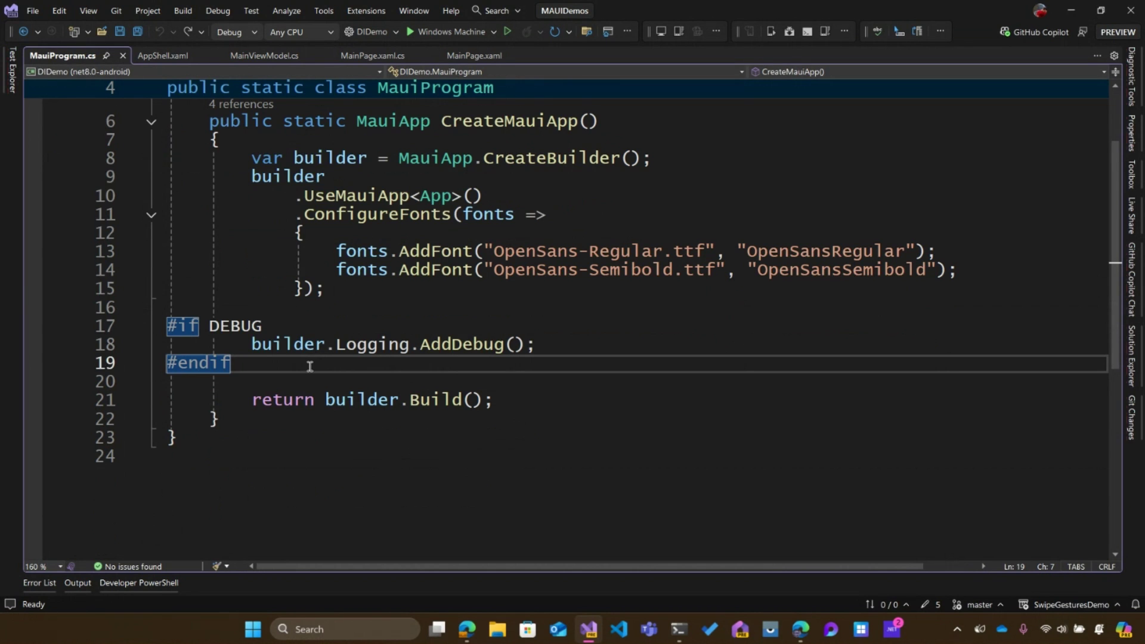
{"action": "key", "text": "Return"}
{"action": "key", "text": "Return"}
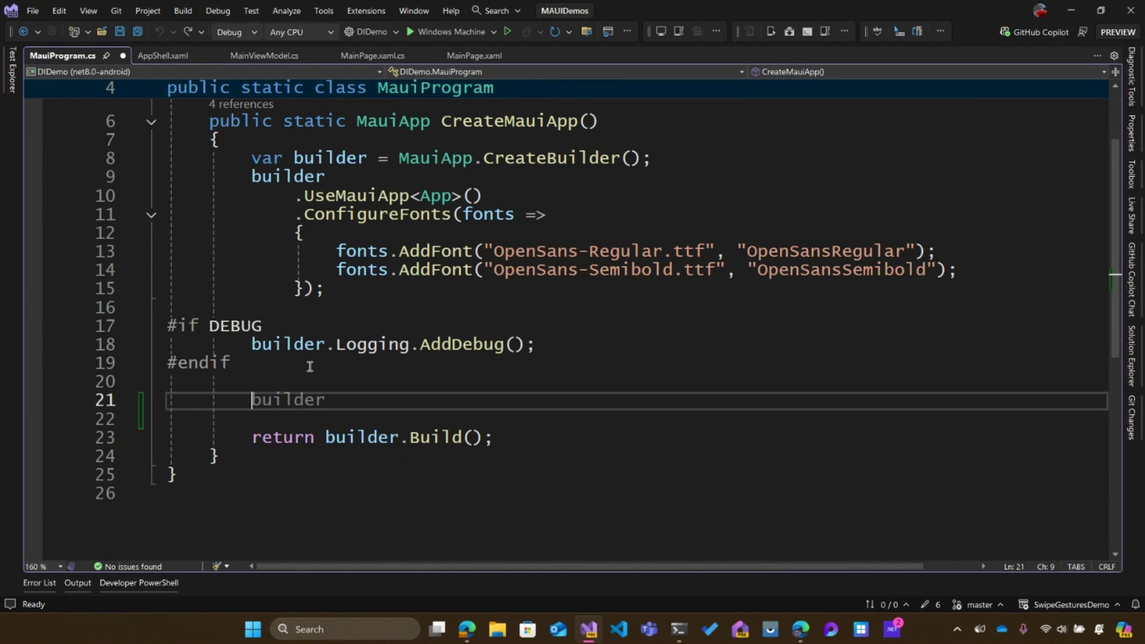
{"action": "type", "text": "builder.s"}
{"action": "type", "text": "Servi"}
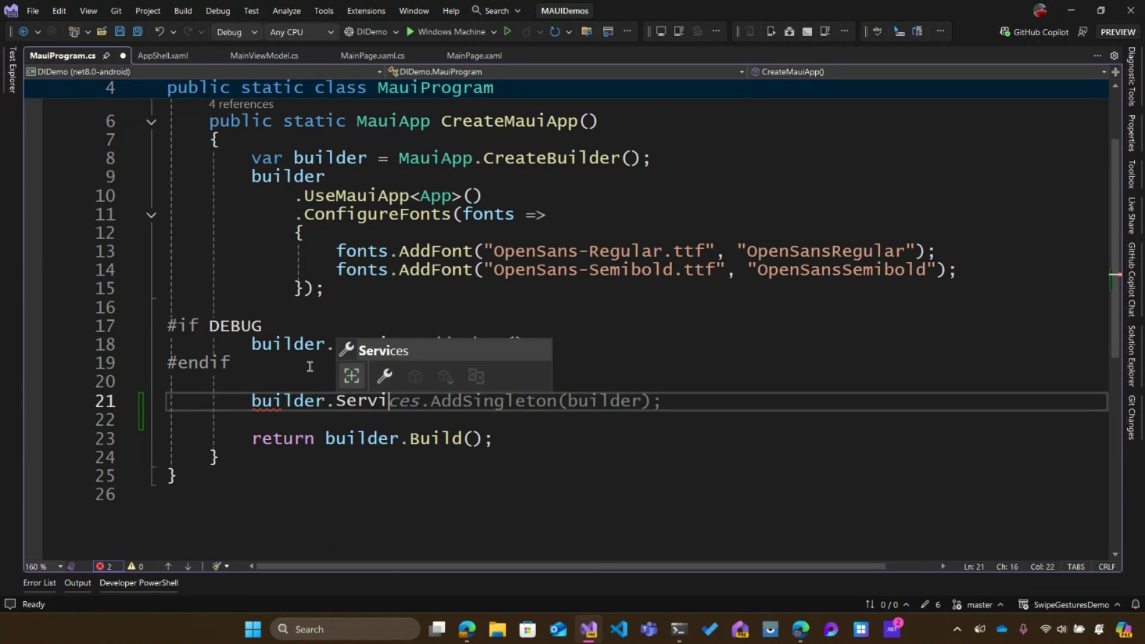
{"action": "type", "text": "ces.Add"}
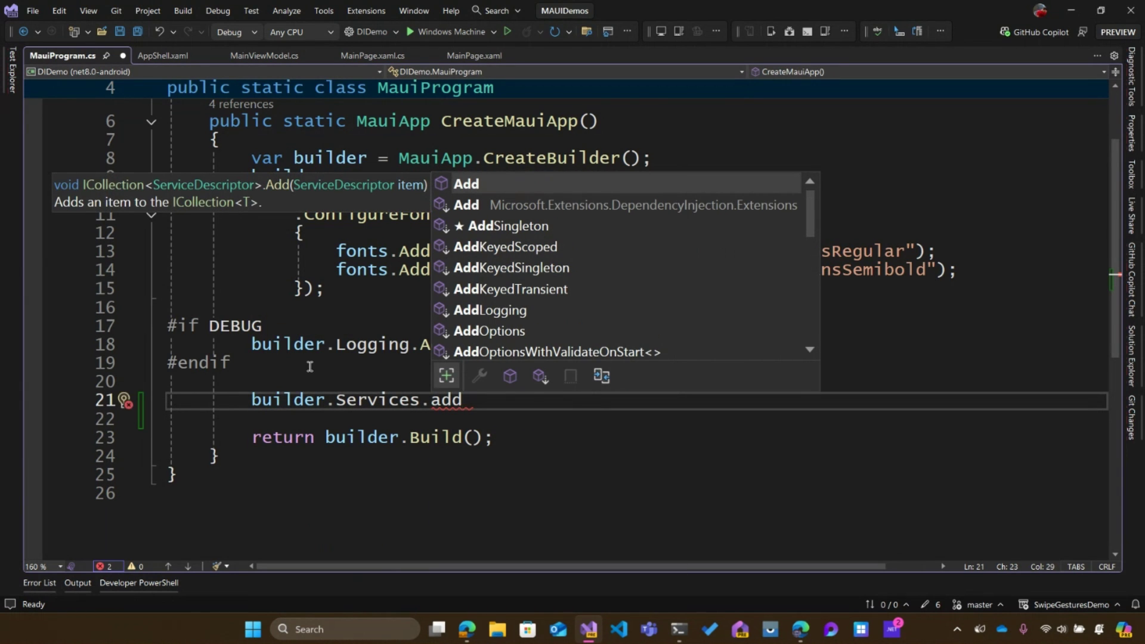
{"action": "key", "text": "Down"}
{"action": "key", "text": "Down"}
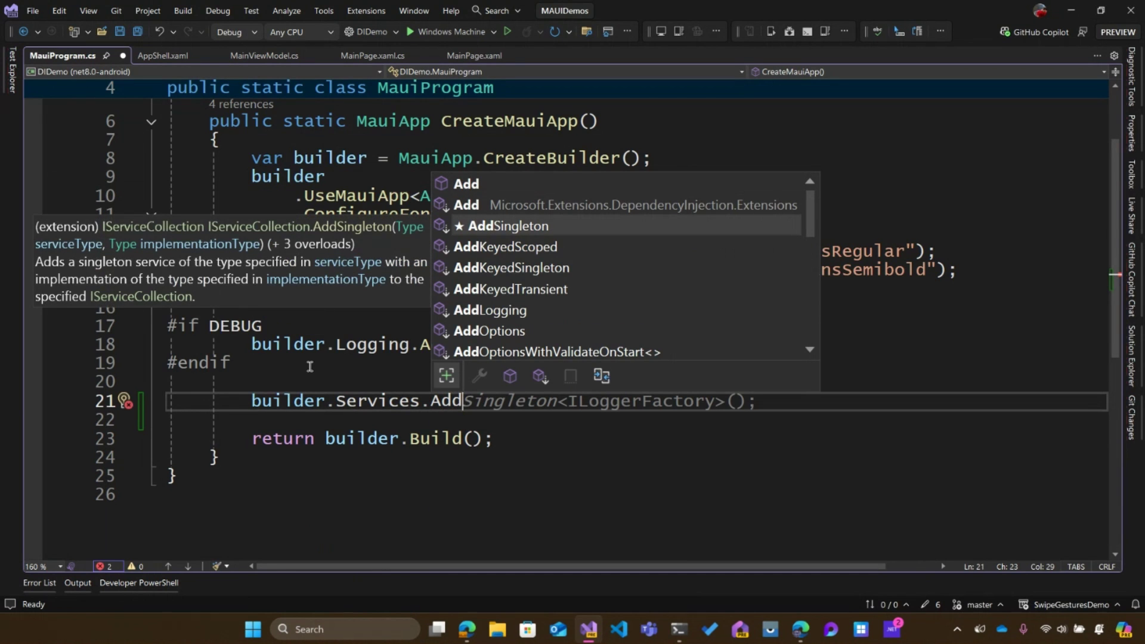
{"action": "key", "text": "Down"}
{"action": "key", "text": "Down"}
{"action": "key", "text": "Down"}
{"action": "key", "text": "Down"}
{"action": "key", "text": "Down"}
{"action": "key", "text": "Down"}
{"action": "key", "text": "Down"}
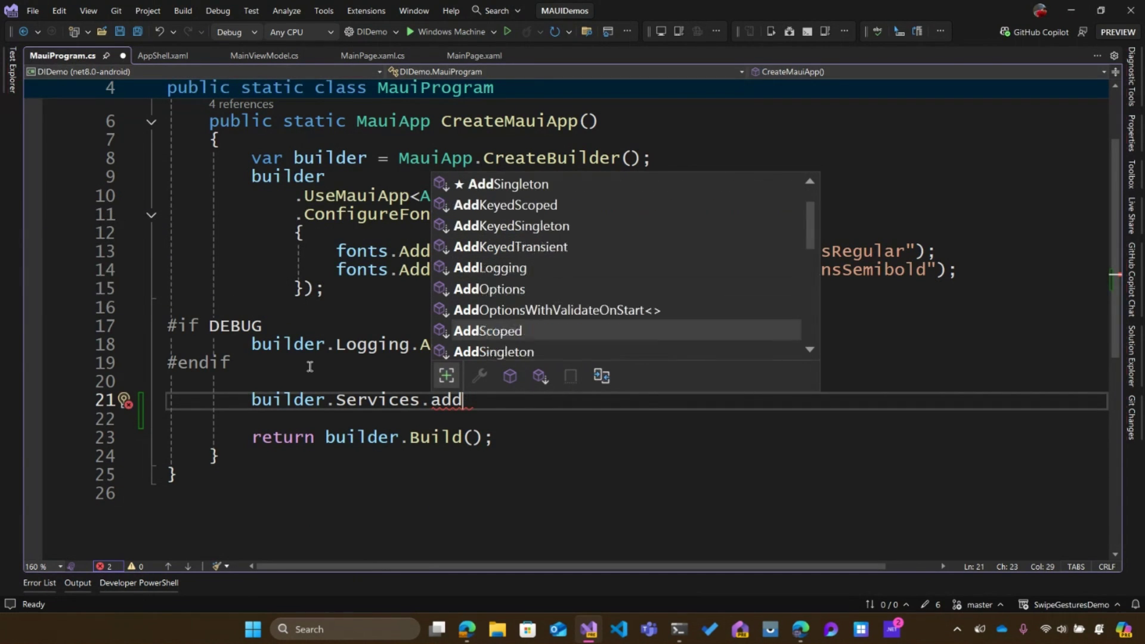
{"action": "key", "text": "Down"}
{"action": "key", "text": "Down"}
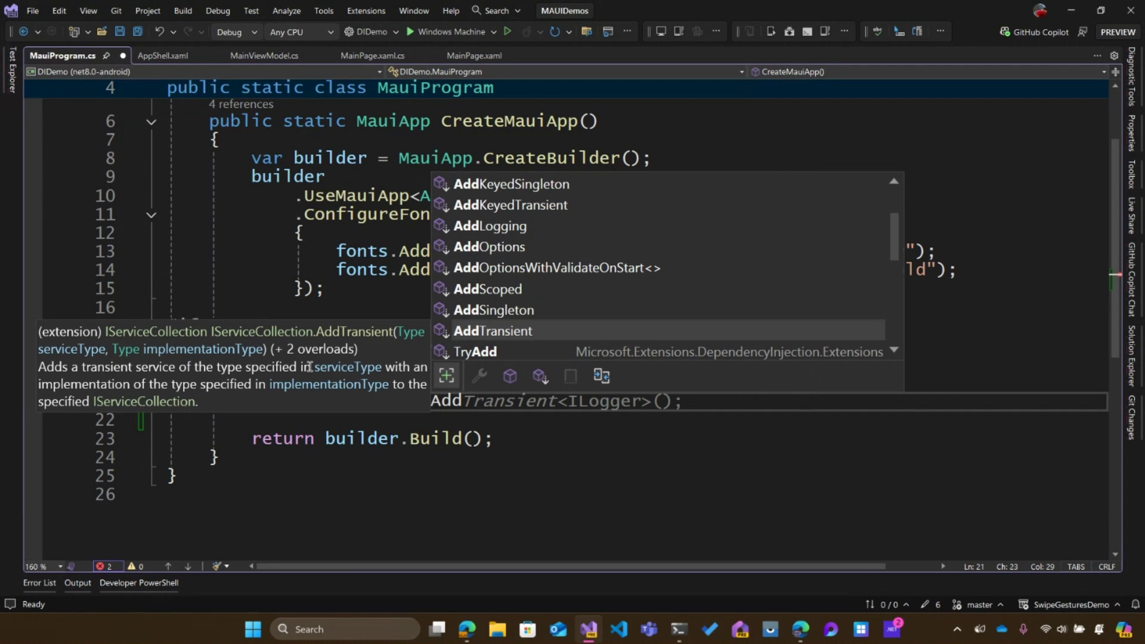
{"action": "key", "text": "Up"}
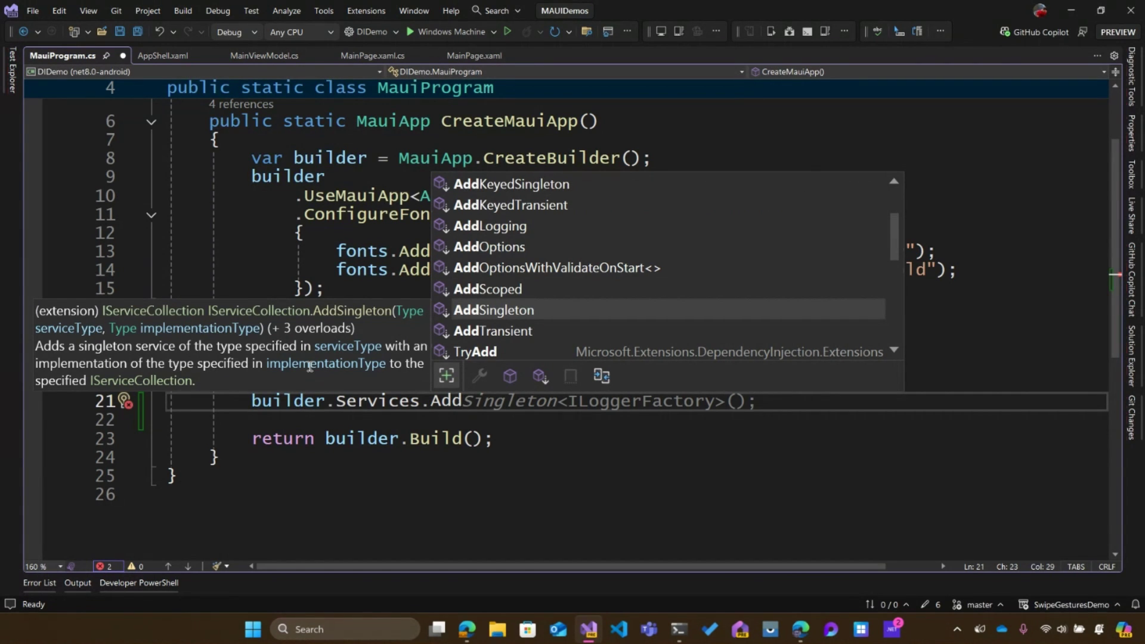
{"action": "key", "text": "Down"}
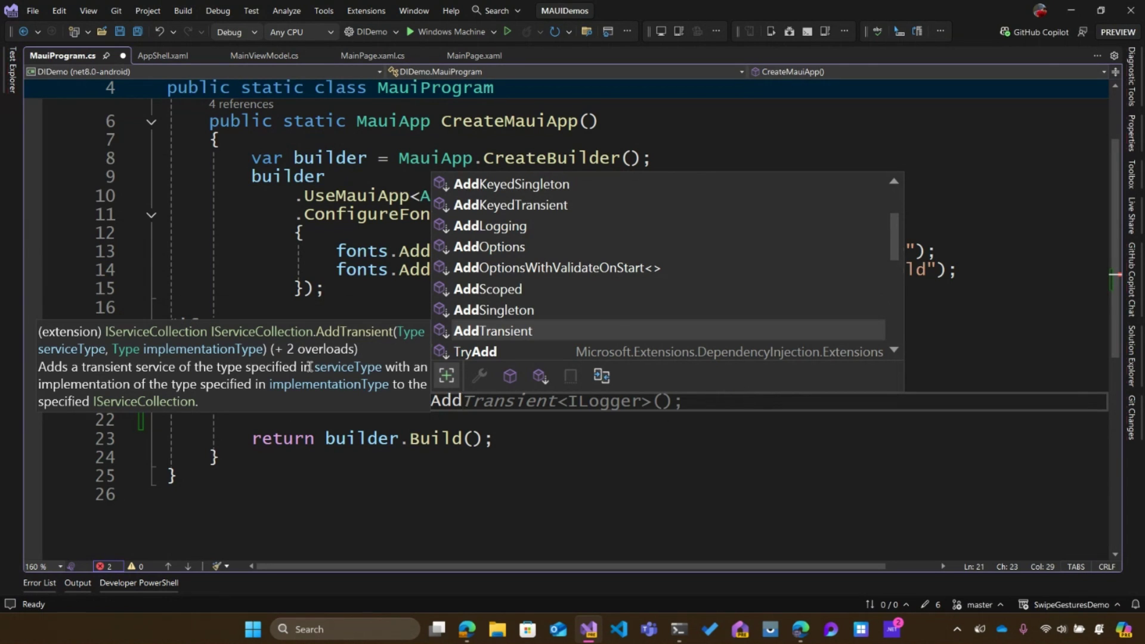
{"action": "key", "text": "Up"}
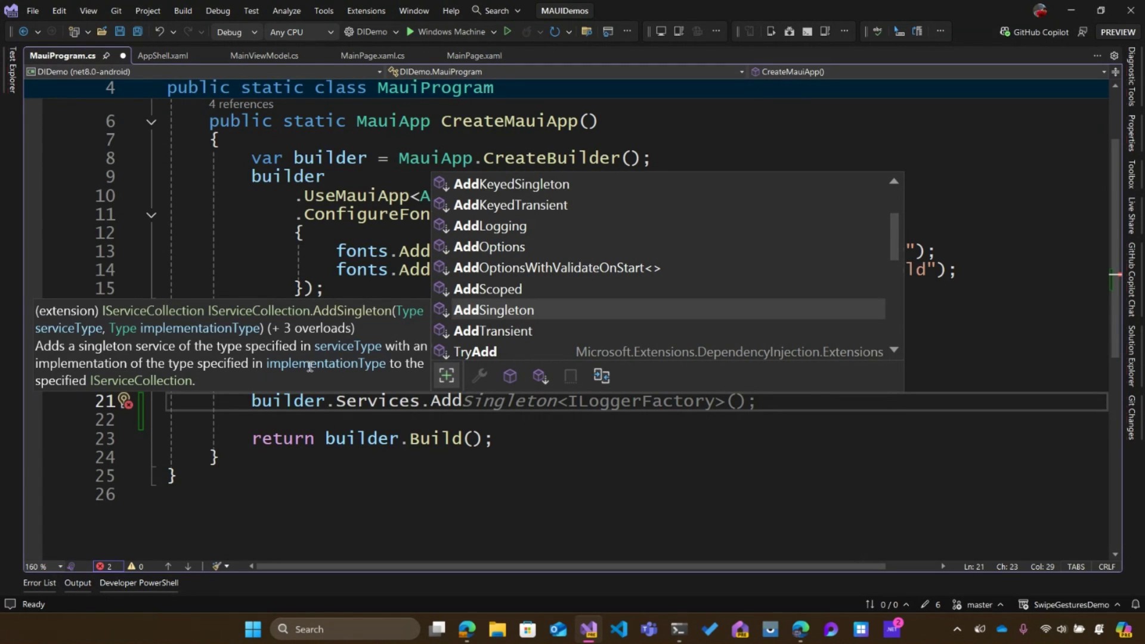
Register MainPage and MainViewModel with builder.Services.AddSingleton<T>().
{"action": "double_click", "coordinate": [523, 314]}
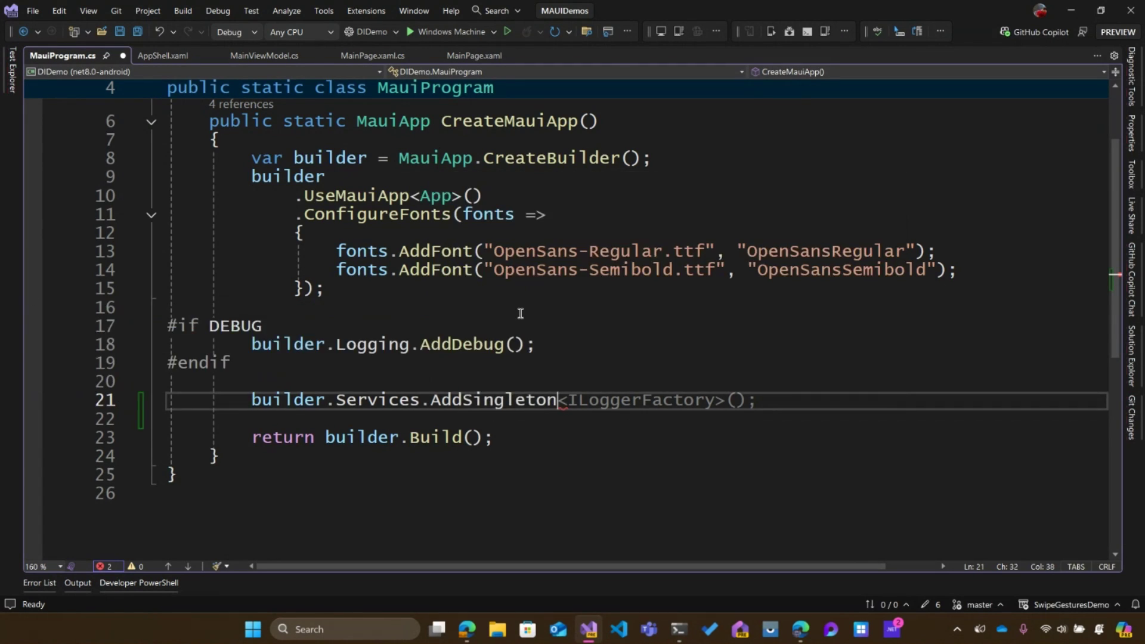
{"action": "type", "text": "<"}
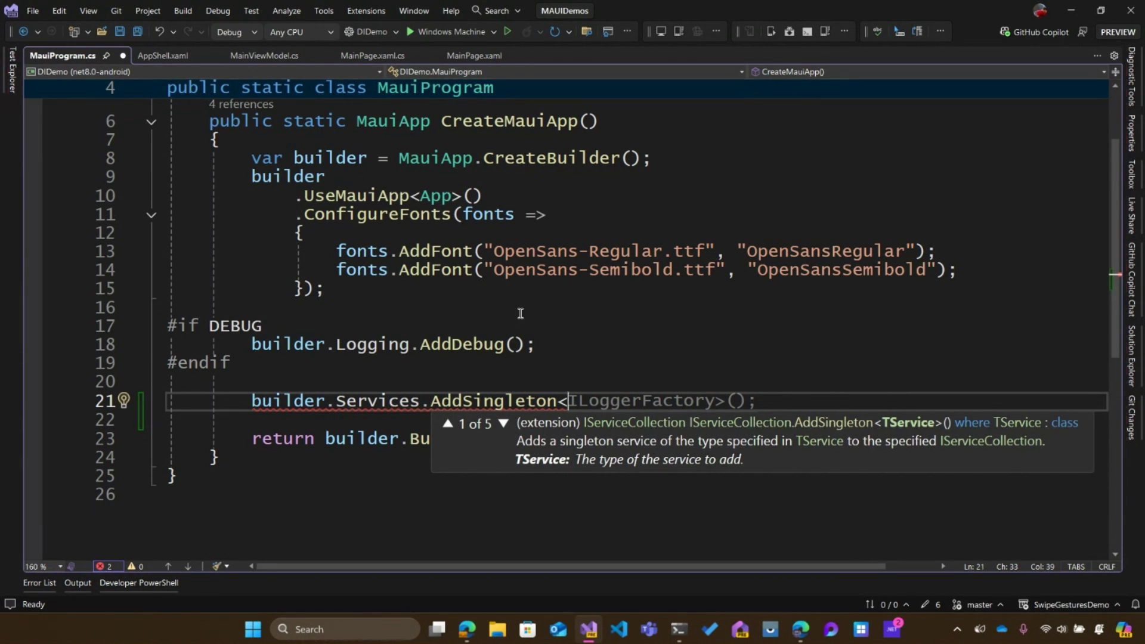
{"action": "type", "text": "M"}
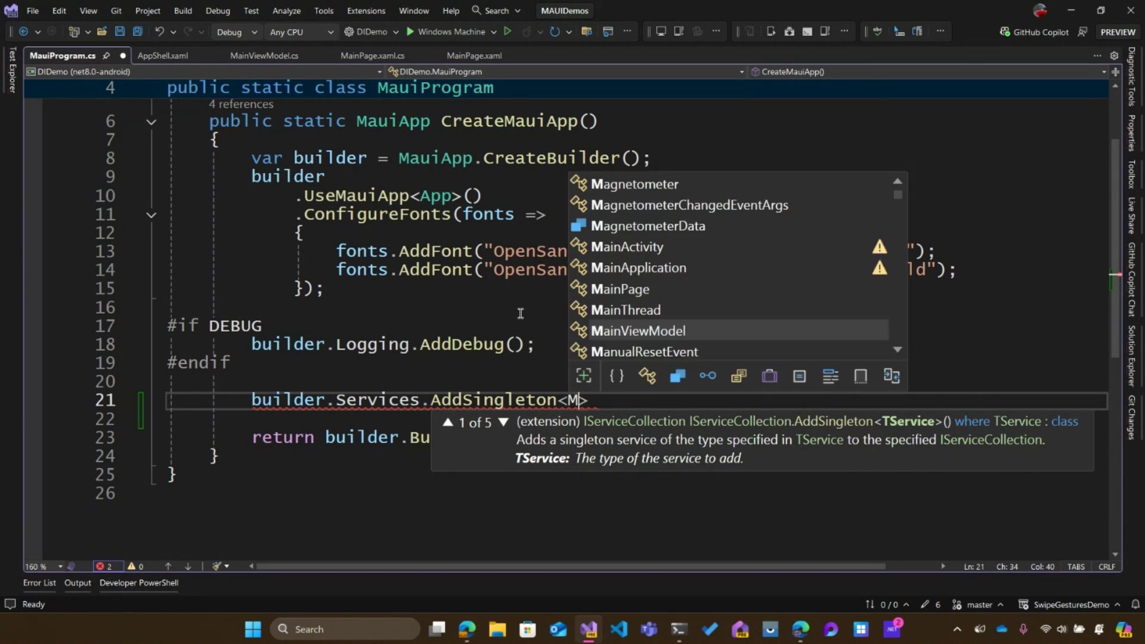
{"action": "type", "text": "ainP"}
{"action": "key", "text": "Tab"}
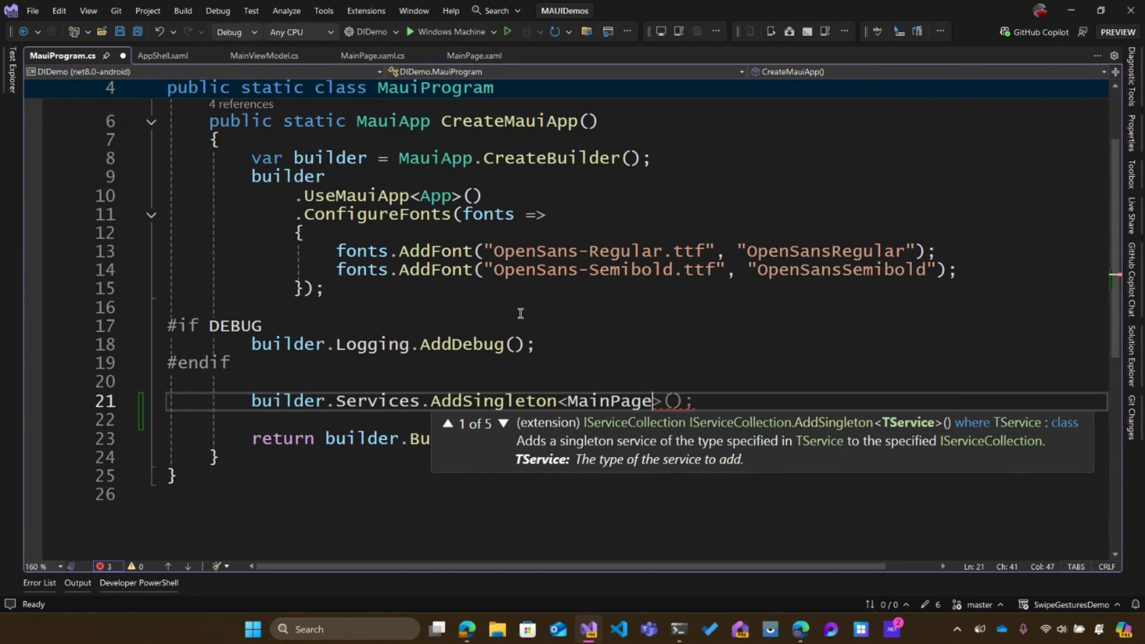
{"action": "type", "text": ">();"}
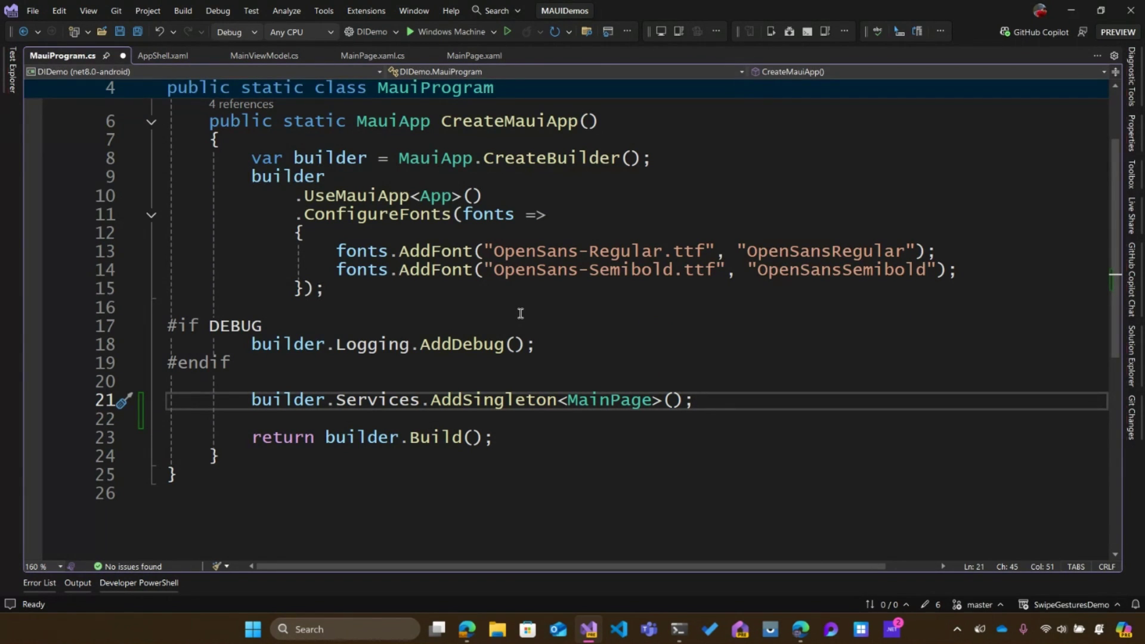
{"action": "key", "text": "Return"}
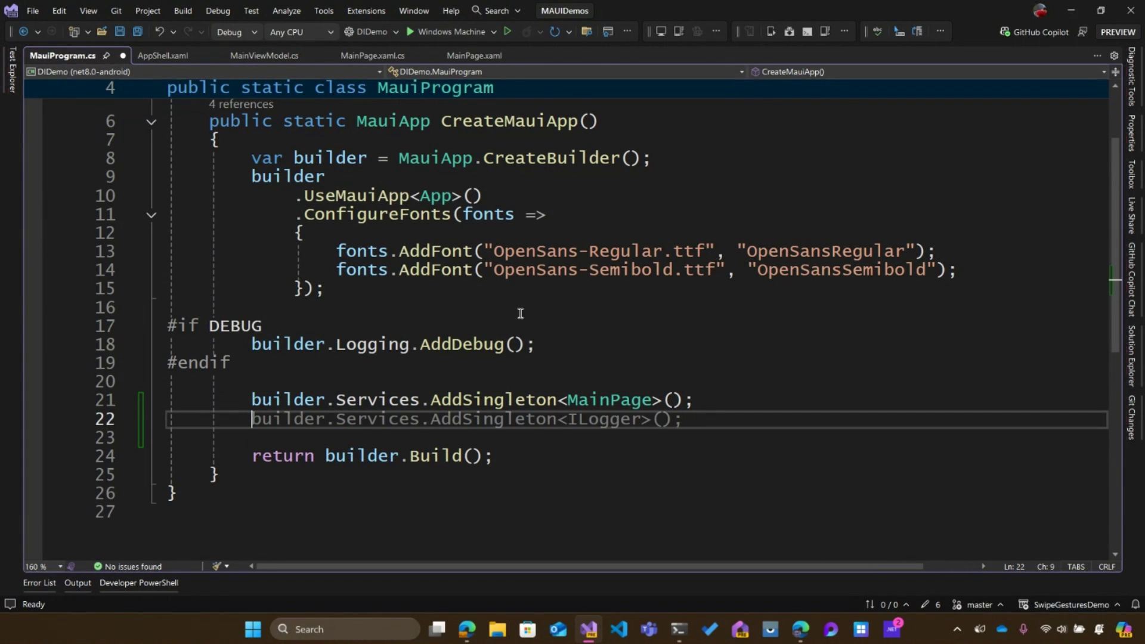
{"action": "type", "text": "buidler"}
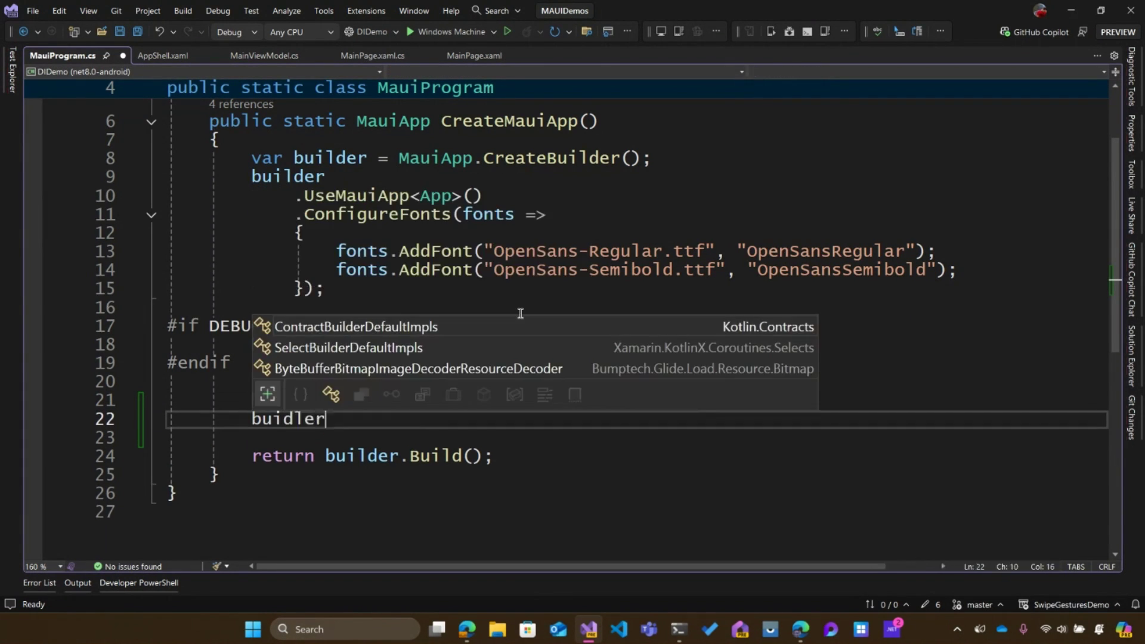
{"action": "key", "text": "BackSpace"}
{"action": "key", "text": "BackSpace"}
{"action": "key", "text": "BackSpace"}
{"action": "key", "text": "BackSpace"}
{"action": "key", "text": "BackSpace"}
{"action": "type", "text": "ilder."}
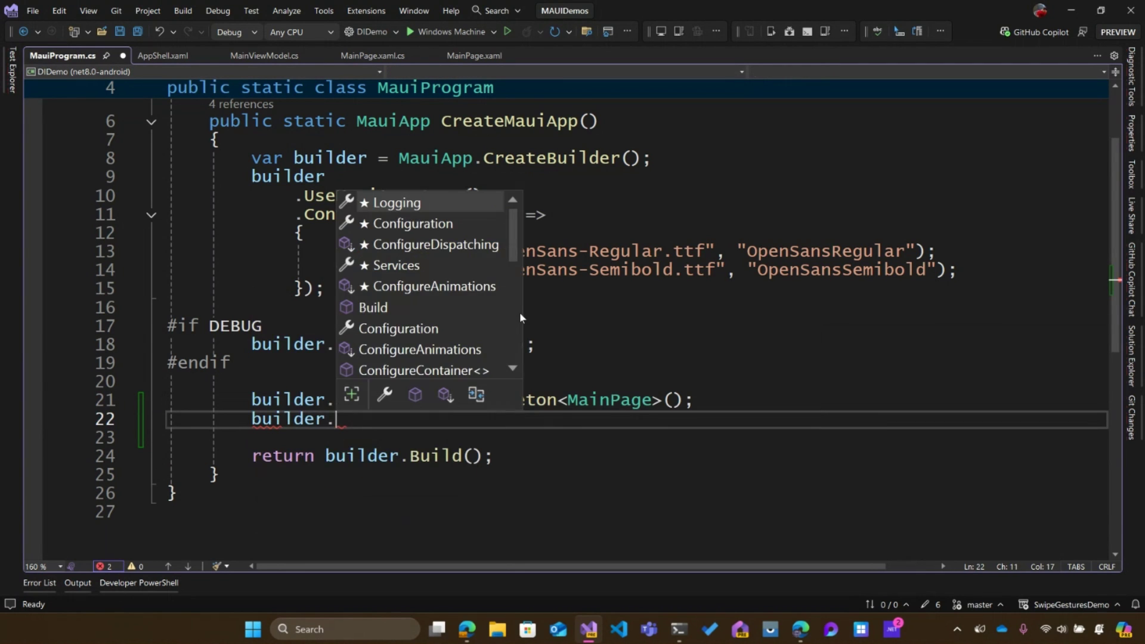
{"action": "type", "text": "ser.adsin"}
{"action": "key", "text": "Tab"}
{"action": "type", "text": "<"}
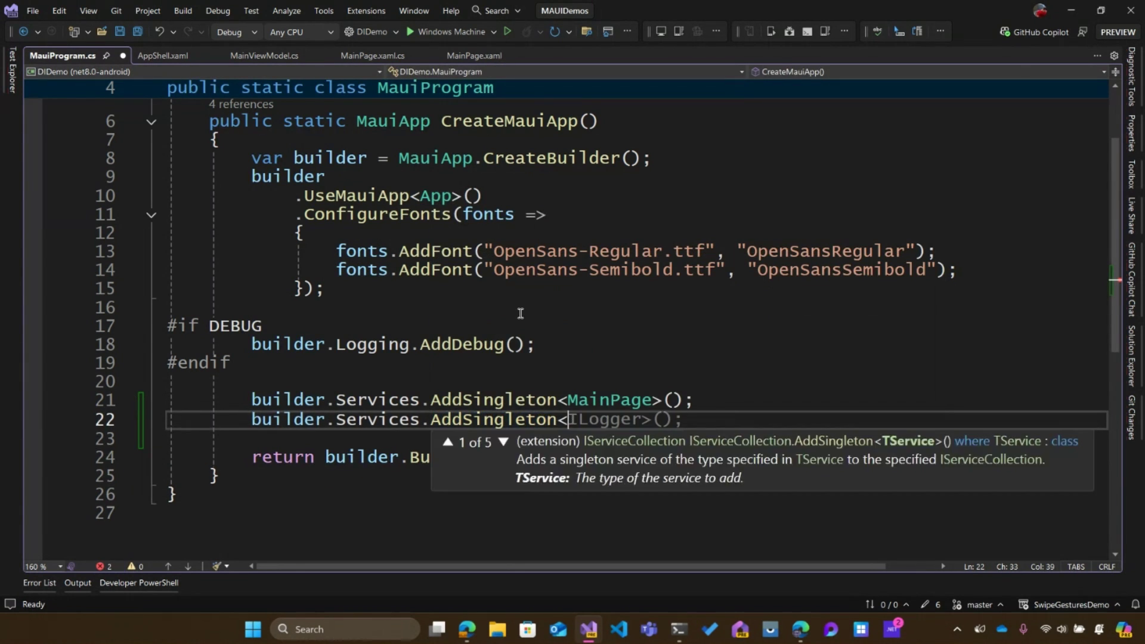
{"action": "type", "text": "MainViewModel>();"}
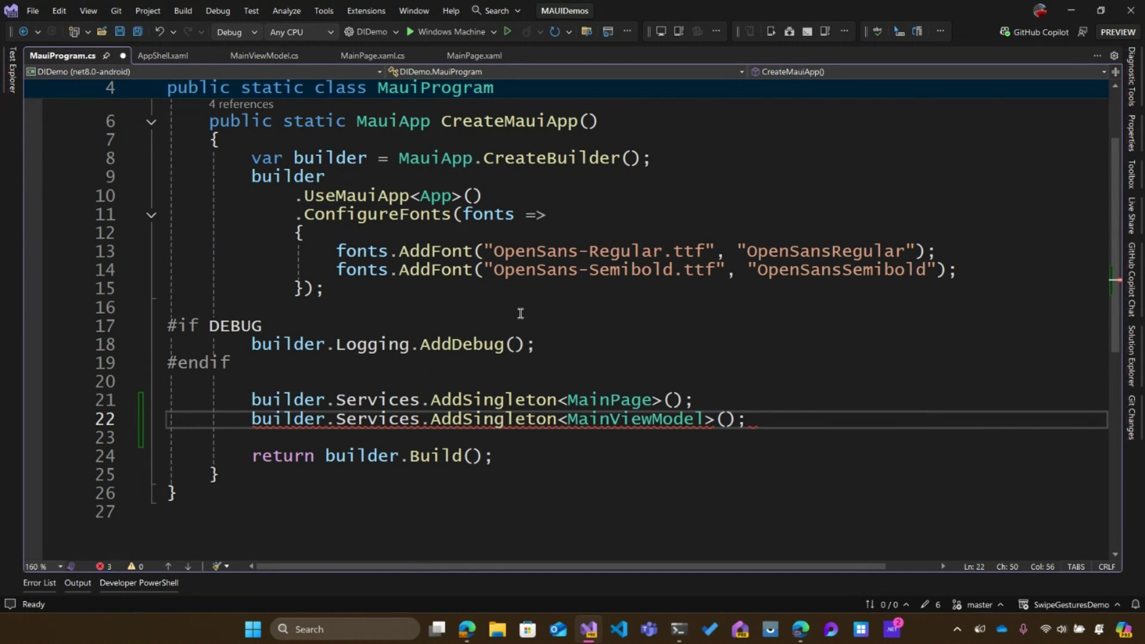
{"action": "scroll", "coordinate": [521, 313], "scroll_direction": "down", "scroll_amount": 2}
{"action": "key", "text": "Return"}
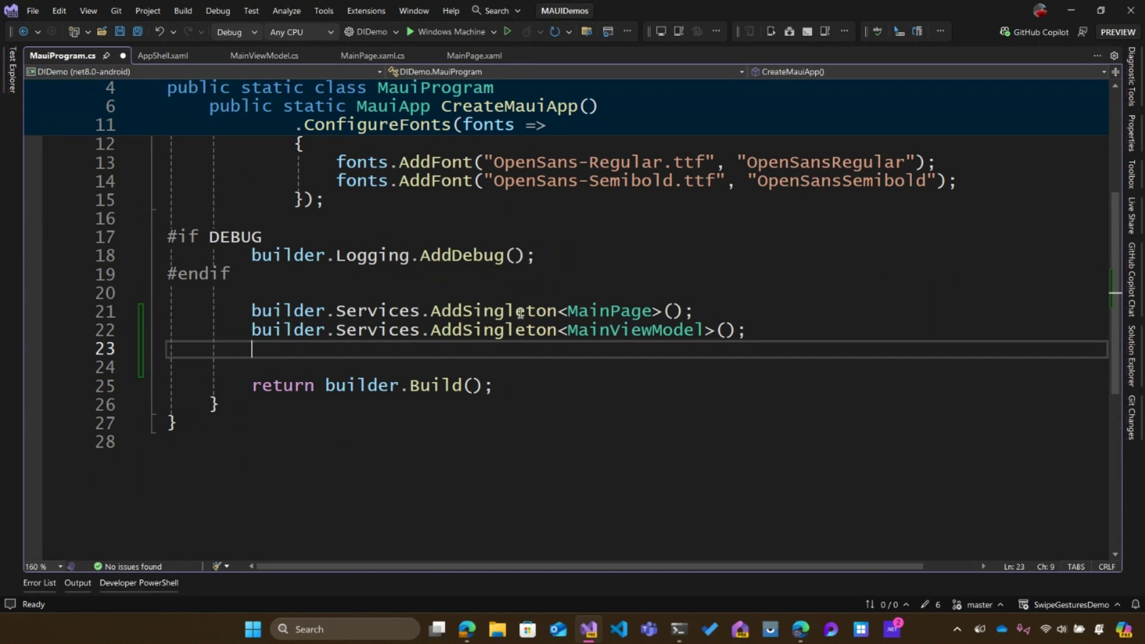
{"action": "type", "text": "buidler"}
Begin builder.Services.AddSingleton<IConnectivity> and browse to the factory overload.
{"action": "key", "text": "BackSpace"}
{"action": "key", "text": "BackSpace"}
{"action": "key", "text": "BackSpace"}
{"action": "key", "text": "BackSpace"}
{"action": "type", "text": "lder.Ser"}
{"action": "key", "text": "Tab"}
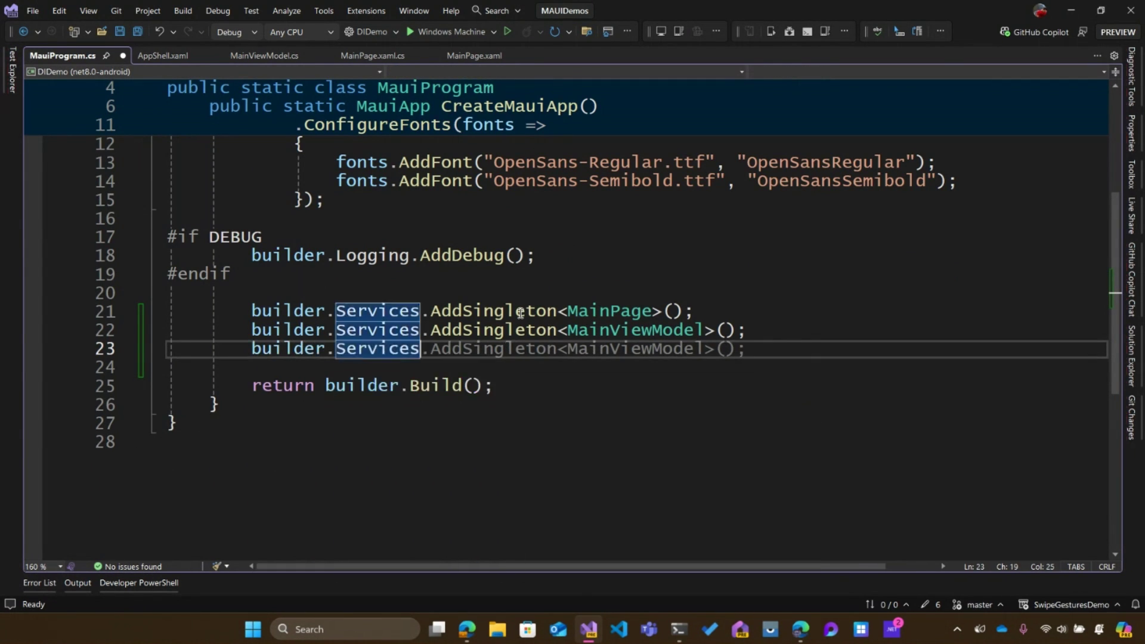
{"action": "type", "text": ".add"}
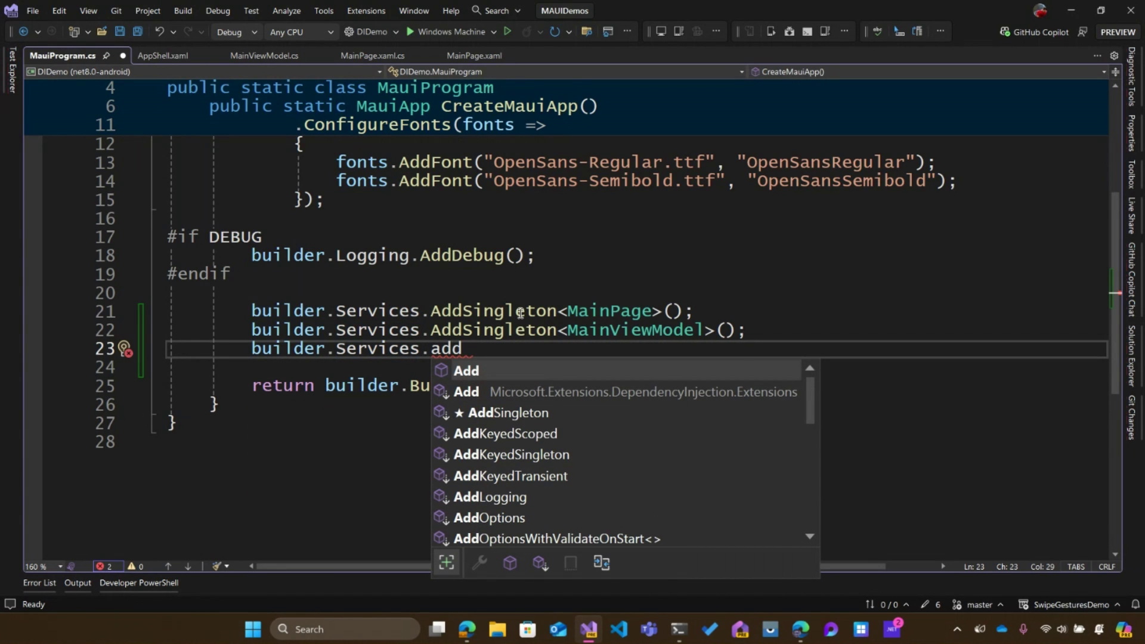
{"action": "type", "text": "s"}
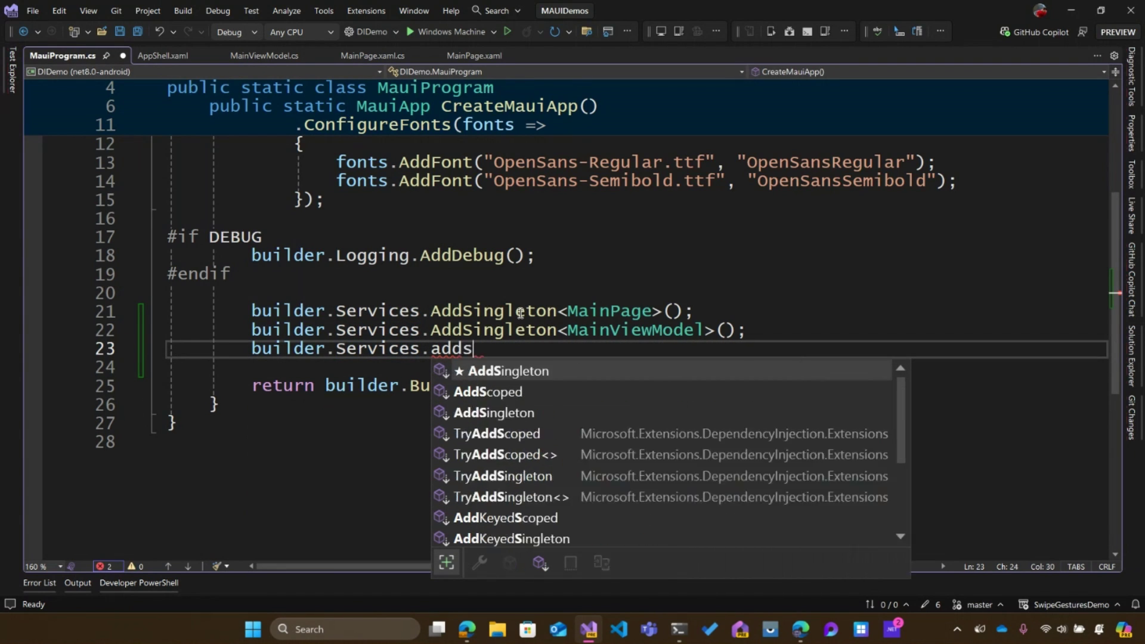
{"action": "key", "text": "Tab"}
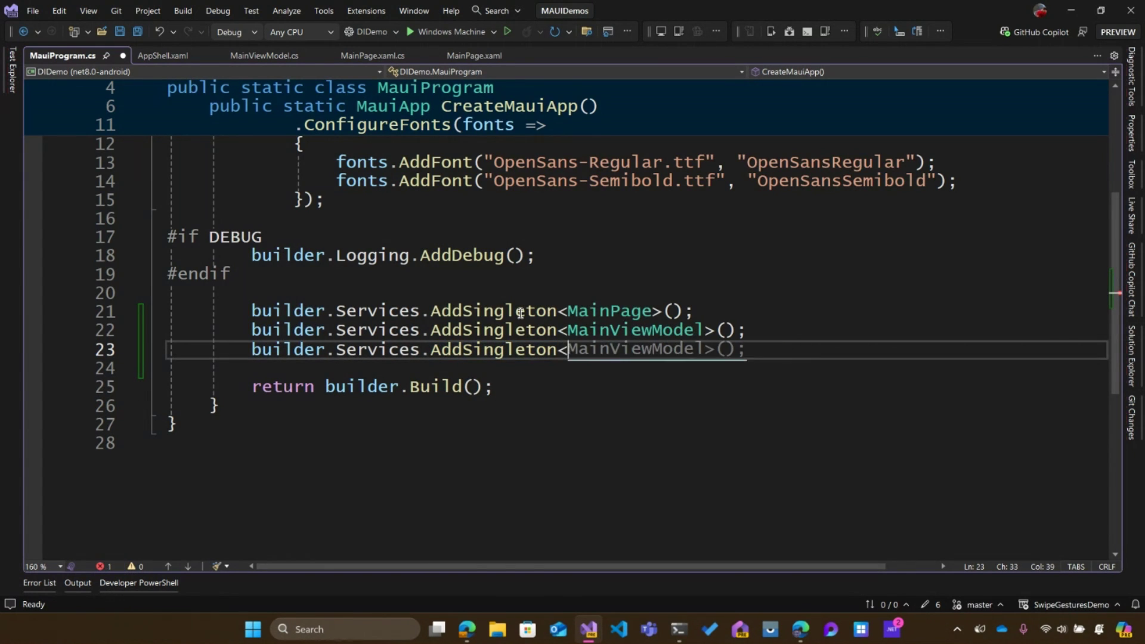
{"action": "type", "text": "<IConnectivity>"}
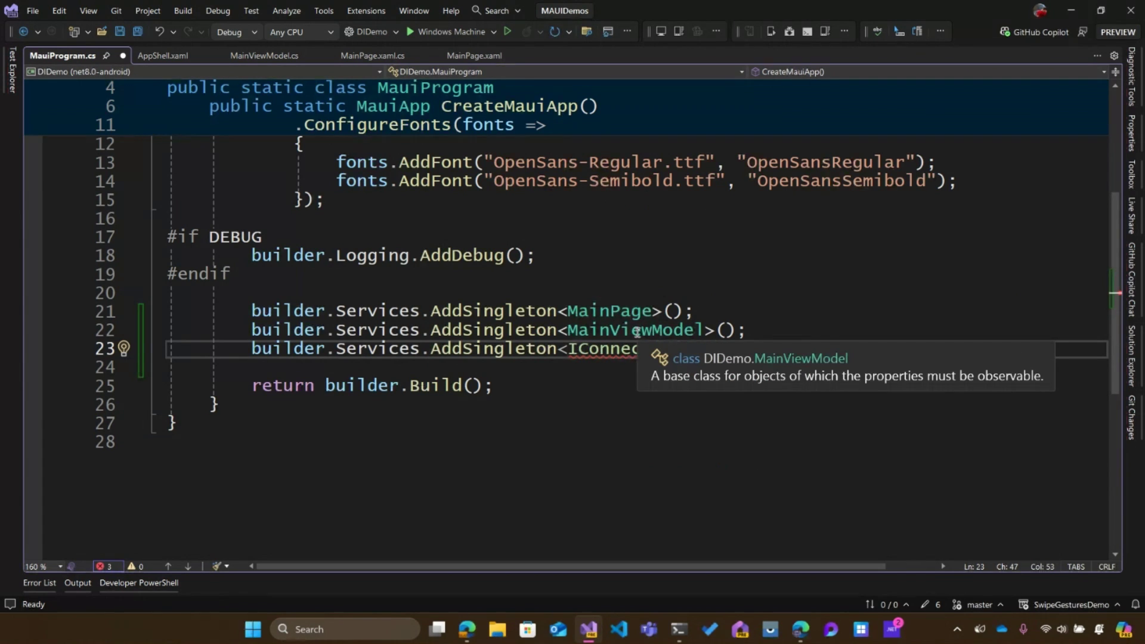
{"action": "mouse_move", "coordinate": [638, 350]}
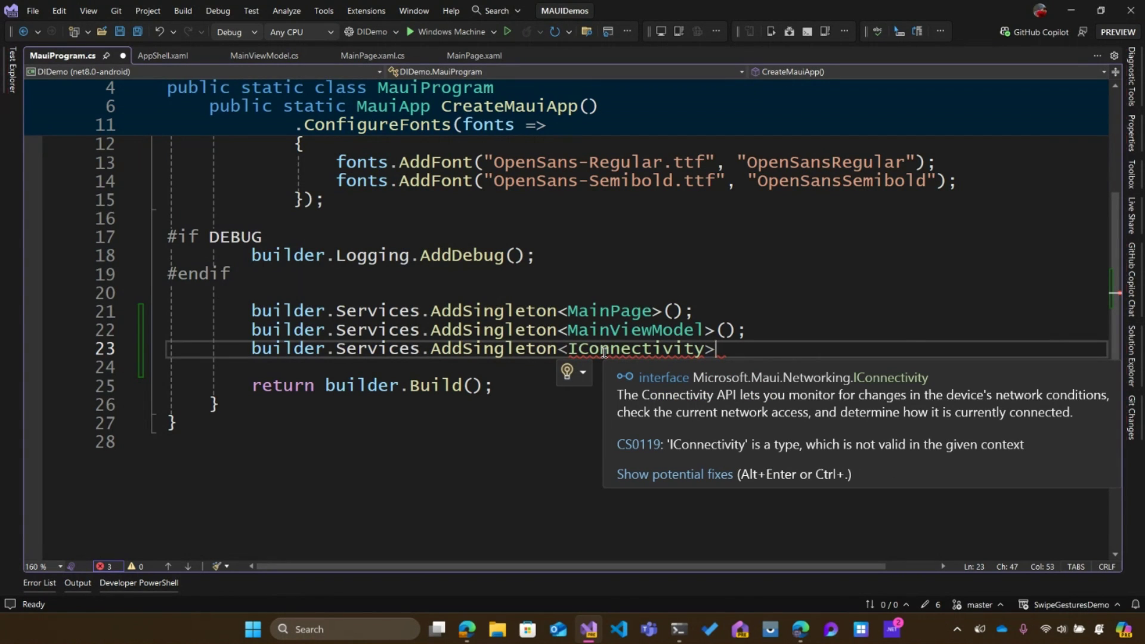
{"action": "type", "text": "("}
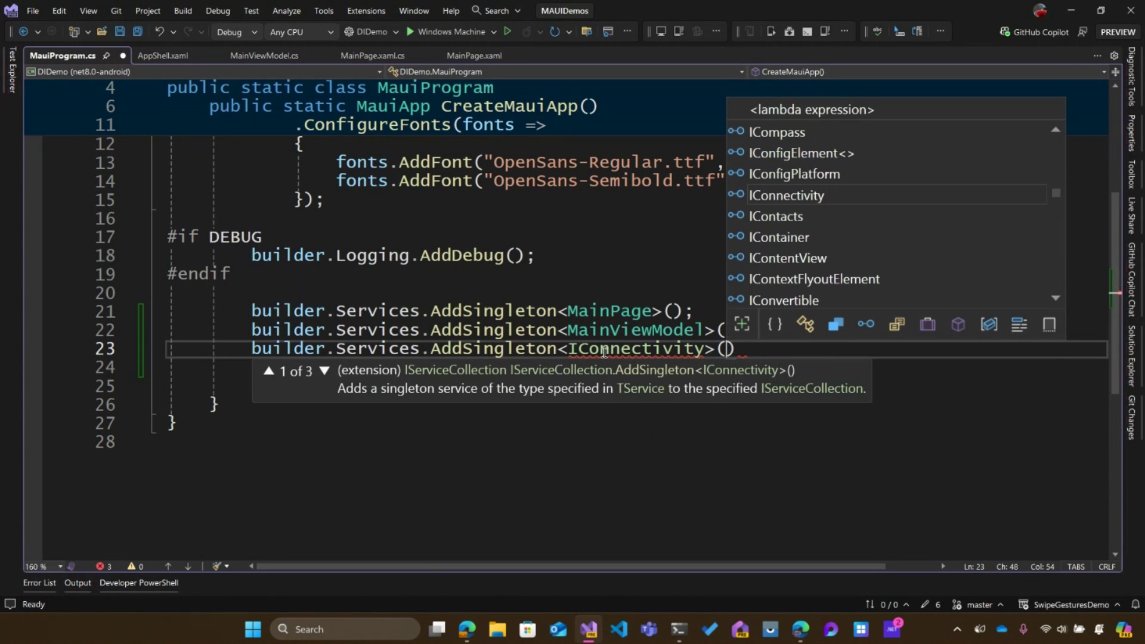
{"action": "left_click", "coordinate": [324, 371]}
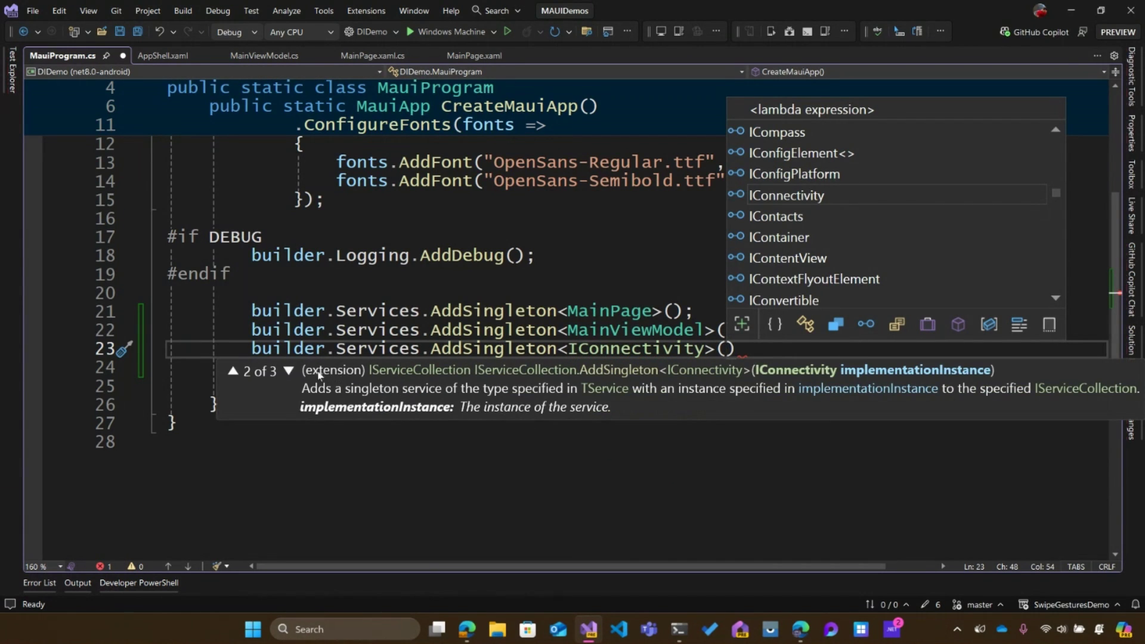
{"action": "left_click", "coordinate": [288, 372]}
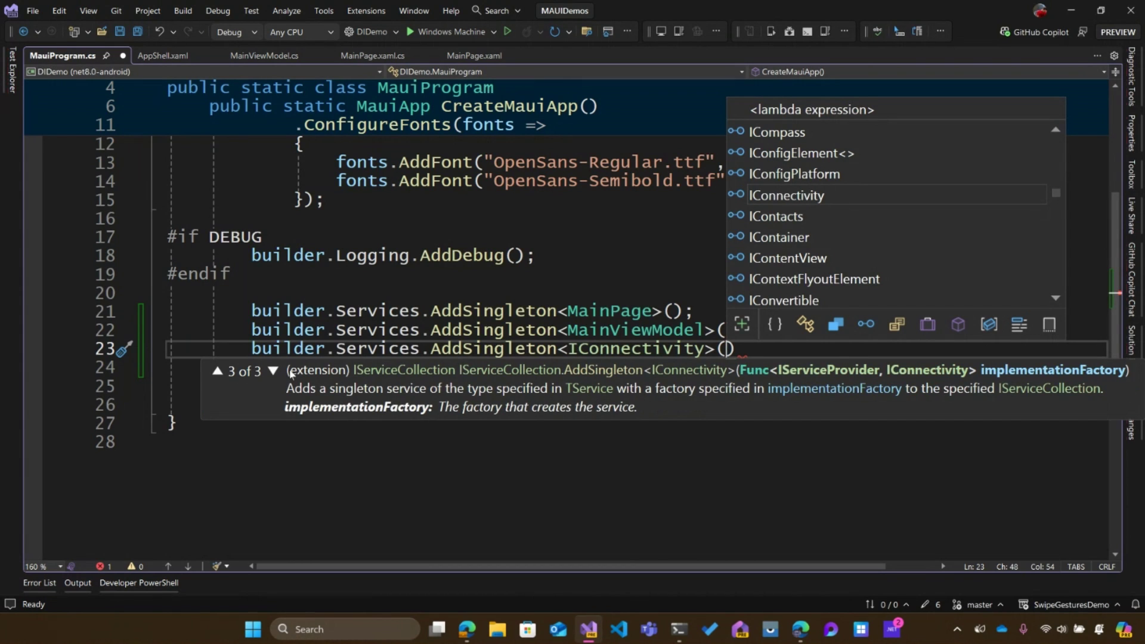
Complete the factory as (sp) => Connectivity.Current, save MauiProgram.cs, and select the MainPage registration.
{"action": "key", "text": "Escape"}
{"action": "type", "text": "(sp) "}
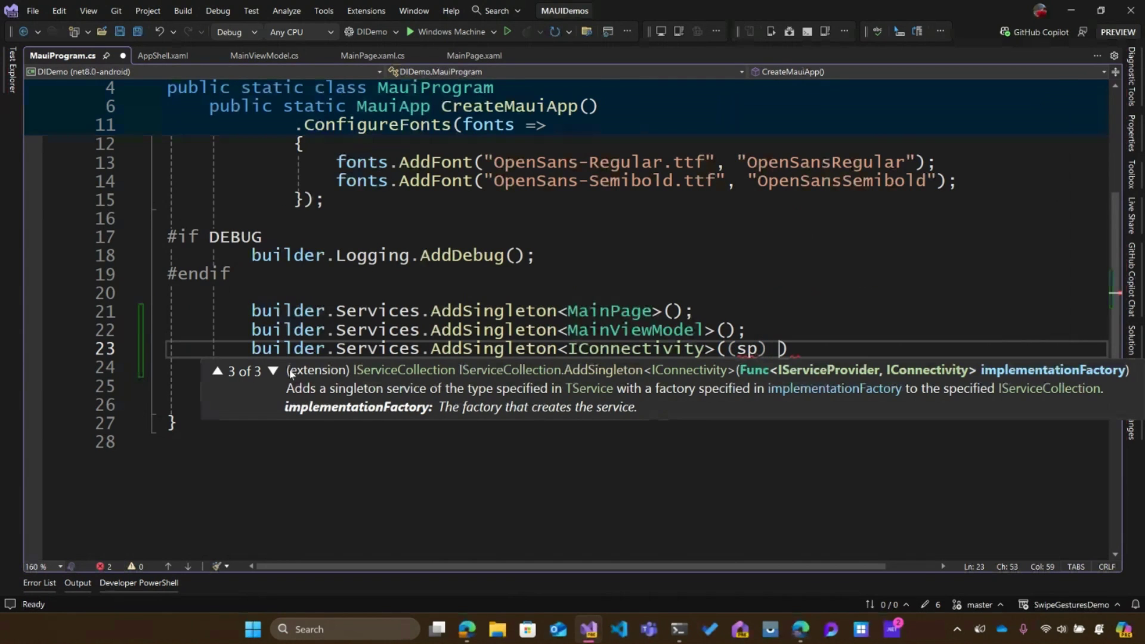
{"action": "type", "text": "=> "}
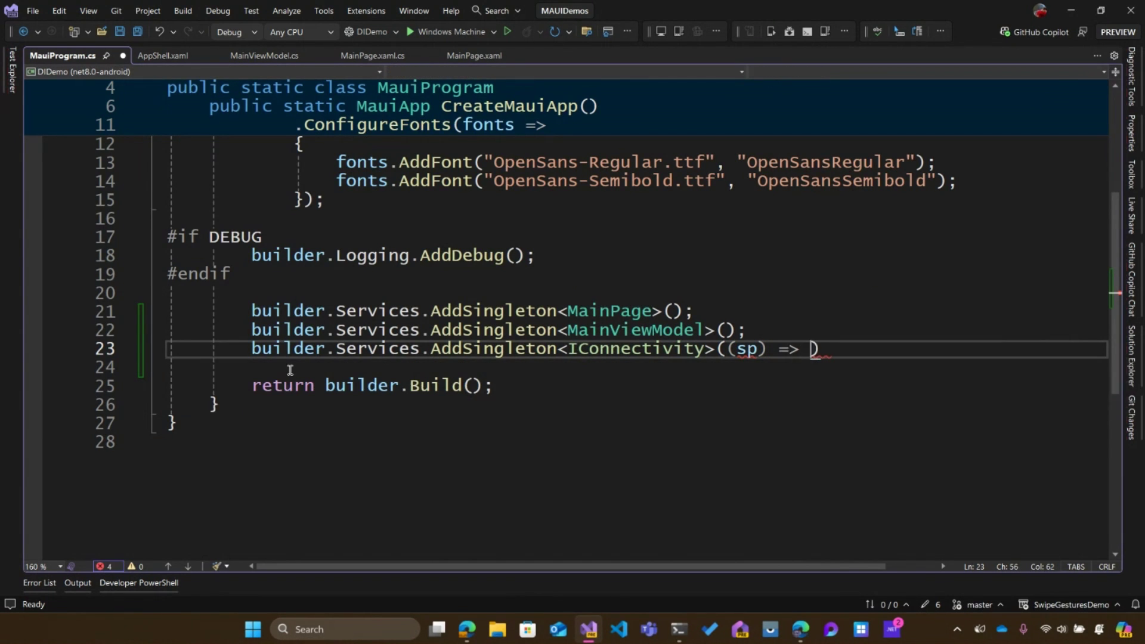
{"action": "type", "text": "Connectivity"}
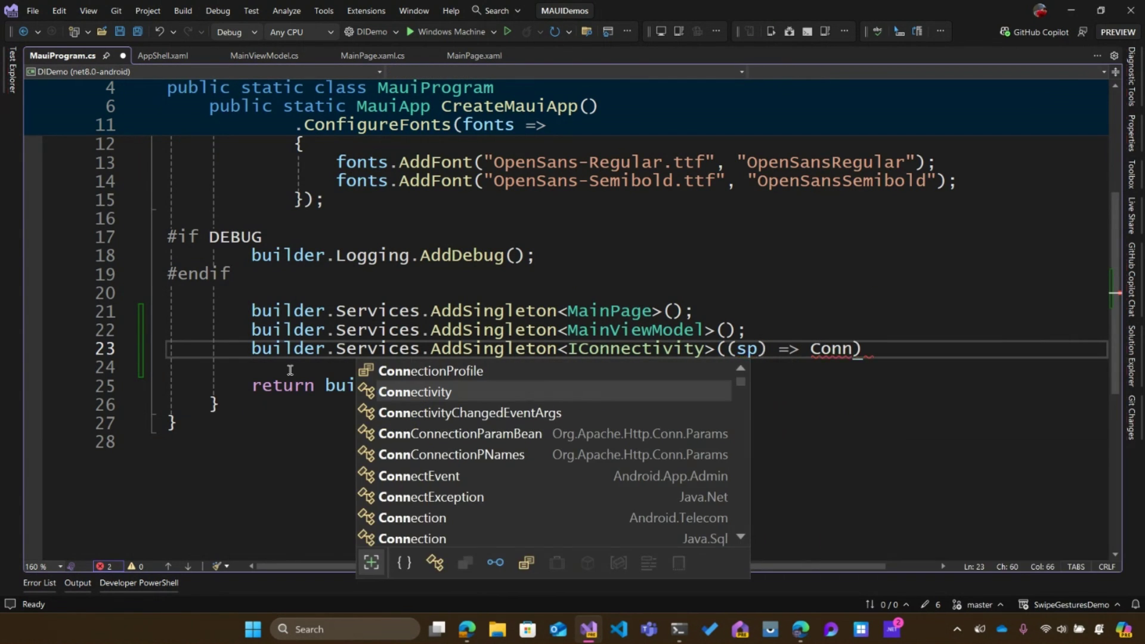
{"action": "type", "text": ".cu"}
{"action": "key", "text": "Tab"}
{"action": "type", "text": ")"}
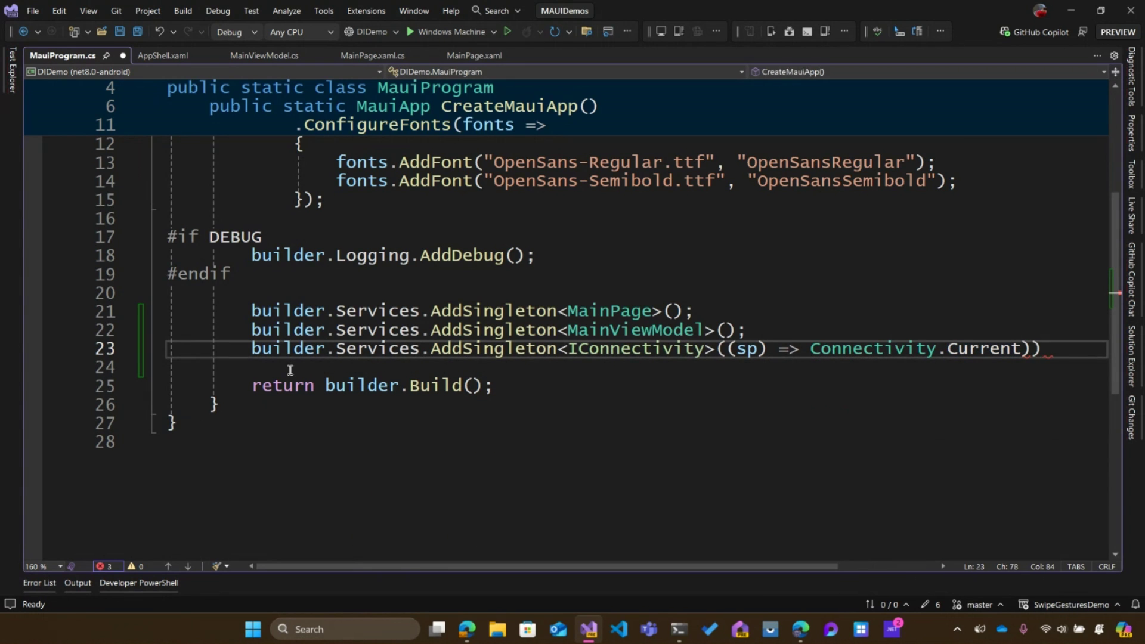
{"action": "type", "text": ";"}
{"action": "key", "text": "ctrl+s"}
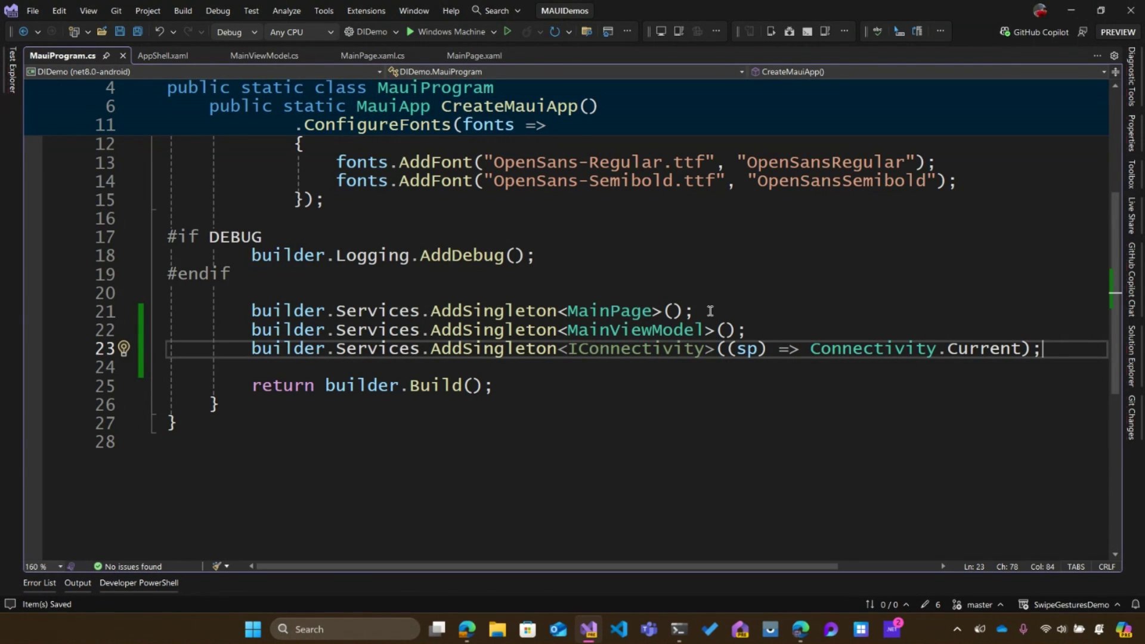
{"action": "left_click_drag", "start_coordinate": [710, 310], "coordinate": [252, 309]}
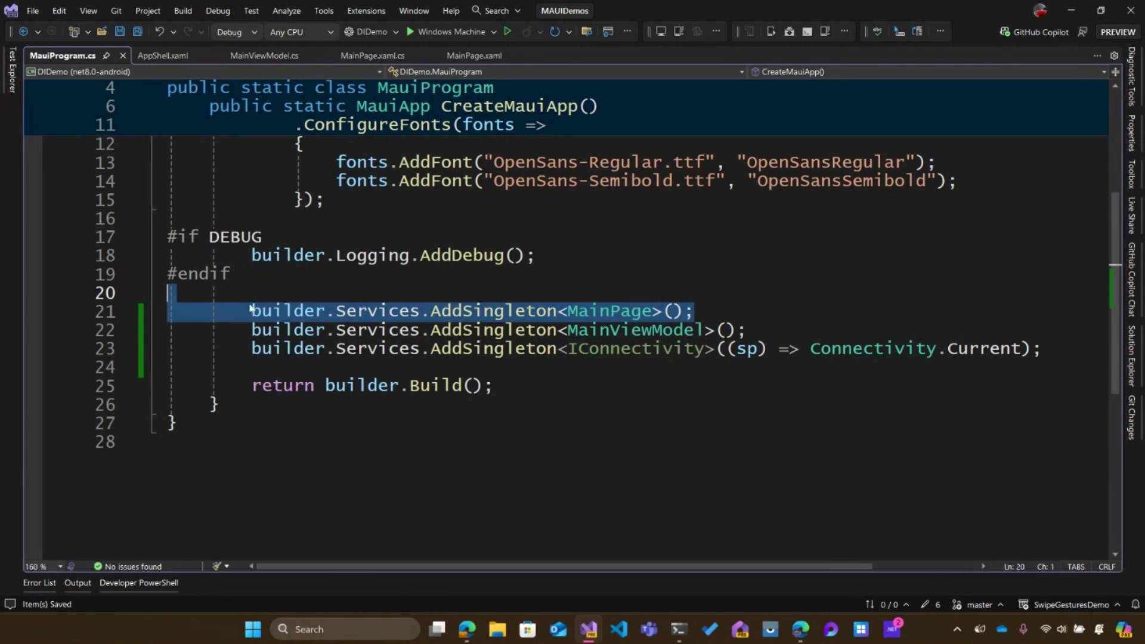
Select the Home ShellContent in AppShell.xaml that loads MainPage via DataTemplate.
{"action": "left_click", "coordinate": [154, 55]}
{"action": "left_click", "coordinate": [671, 278]}
{"action": "left_click_drag", "start_coordinate": [498, 319], "coordinate": [173, 254]}
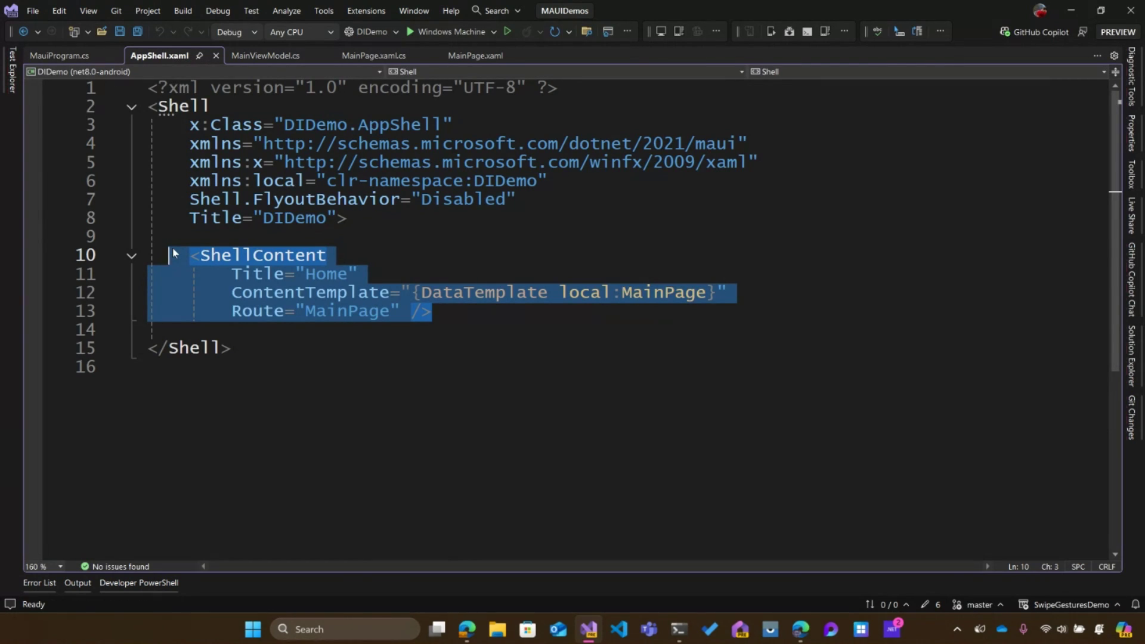
Give MainPage a MainViewModel viewModel parameter and set BindingContext = viewModel.
{"action": "left_click", "coordinate": [373, 54]}
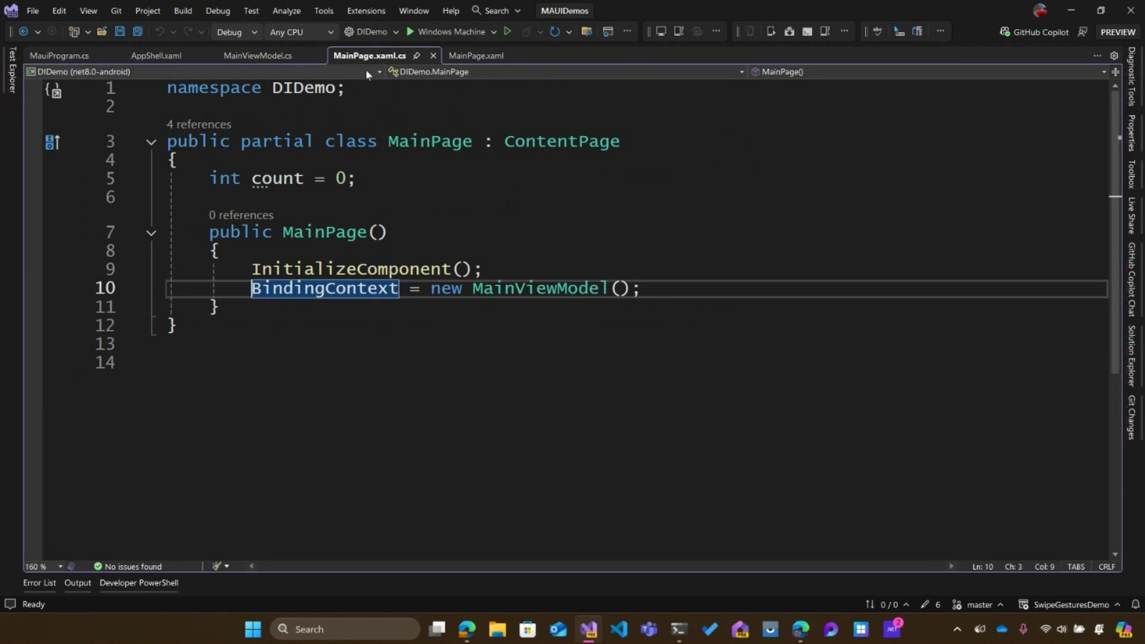
{"action": "double_click", "coordinate": [537, 288]}
{"action": "key", "text": "ctrl+c"}
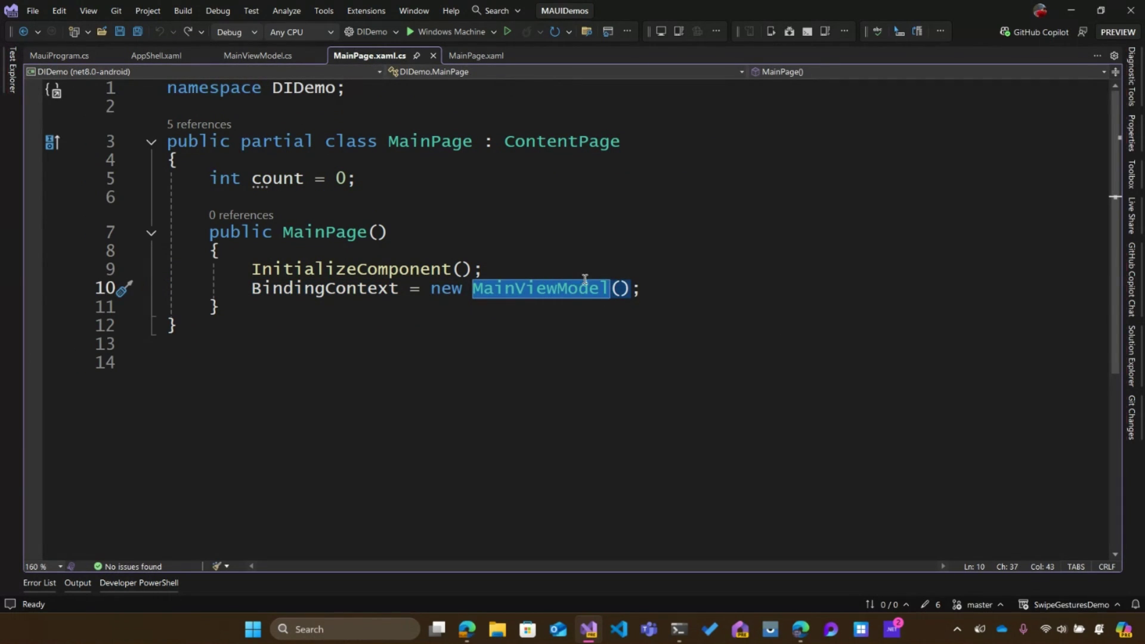
{"action": "left_click", "coordinate": [380, 233]}
{"action": "key", "text": "ctrl+v"}
{"action": "type", "text": "viewModel"}
{"action": "left_click", "coordinate": [655, 194]}
{"action": "left_click_drag", "start_coordinate": [630, 288], "coordinate": [431, 288]}
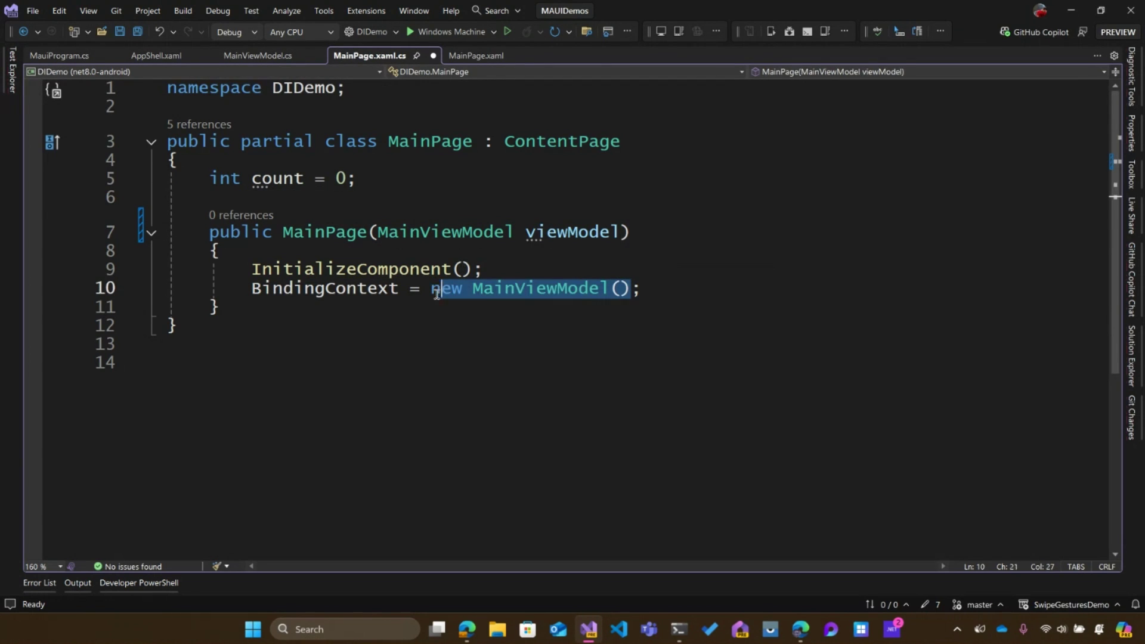
{"action": "type", "text": "viewmo"}
{"action": "key", "text": "Tab"}
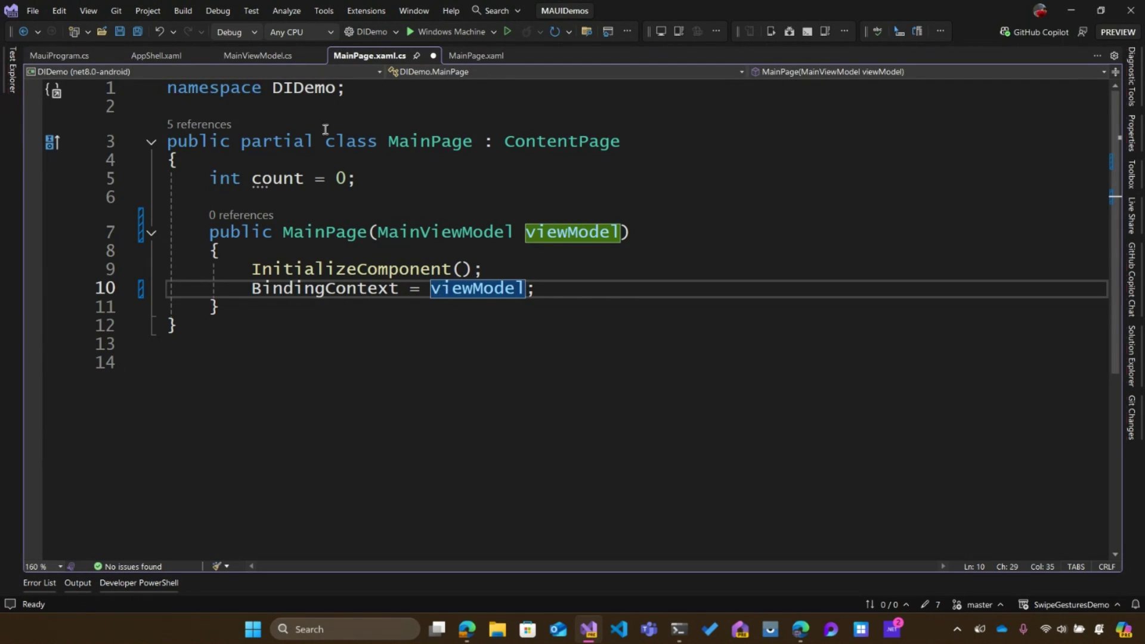
Add an IConnectivity connectivity field to MainViewModel.
{"action": "left_click", "coordinate": [259, 56]}
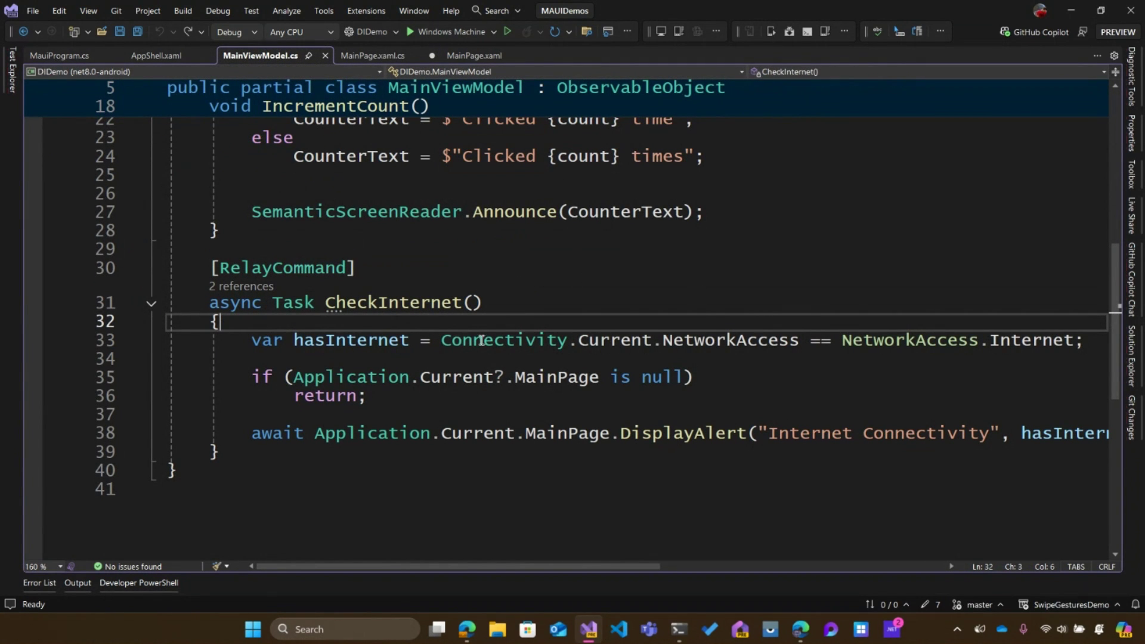
{"action": "scroll", "coordinate": [635, 343], "scroll_direction": "up", "scroll_amount": 6}
{"action": "scroll", "coordinate": [635, 343], "scroll_direction": "up", "scroll_amount": 1}
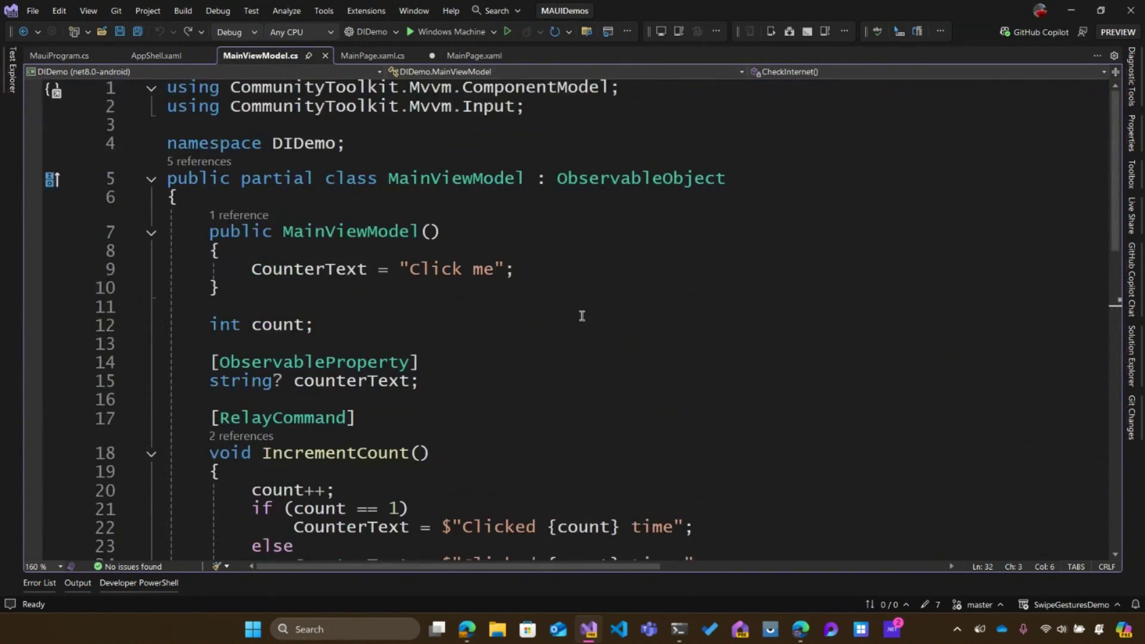
{"action": "left_click", "coordinate": [404, 208]}
{"action": "key", "text": "Return"}
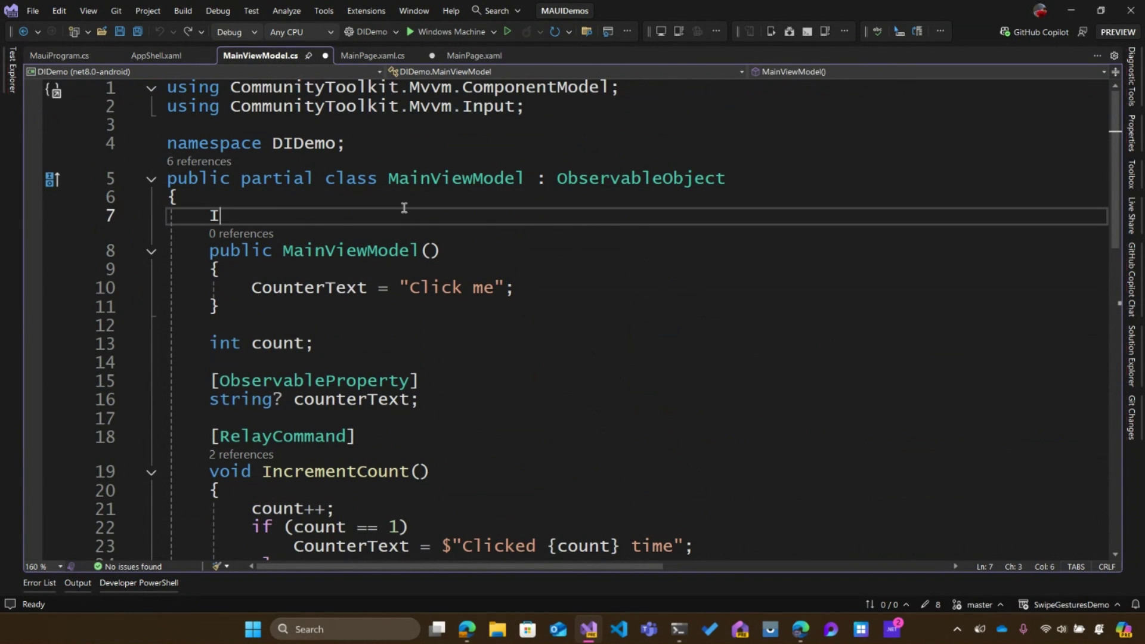
{"action": "type", "text": "IConnectivity current"}
{"action": "key", "text": "BackSpace"}
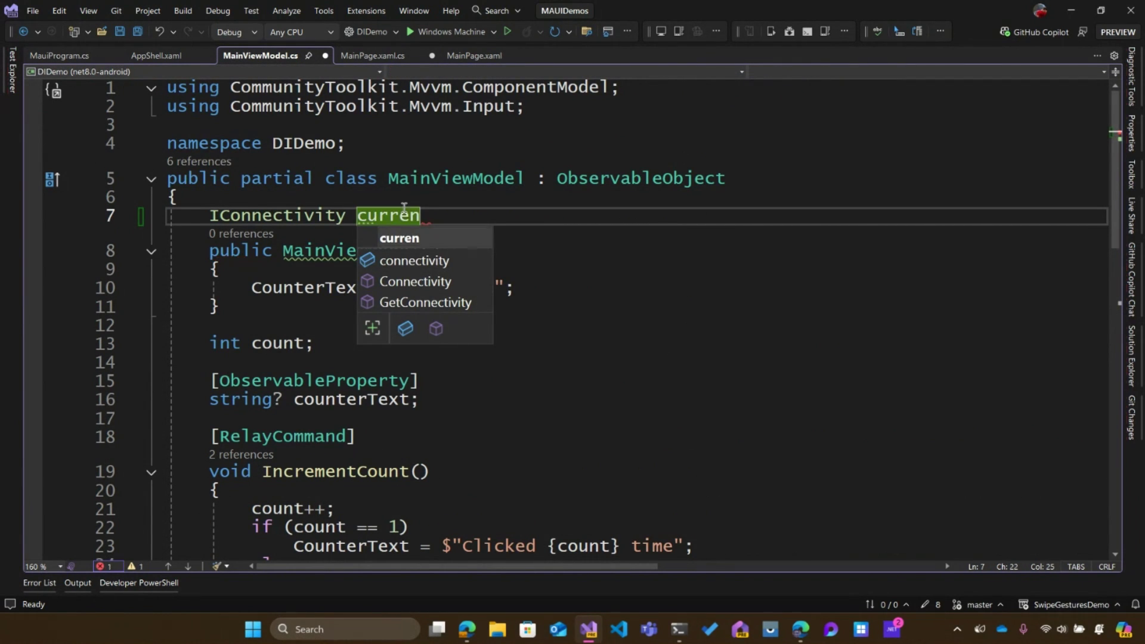
{"action": "key", "text": "Down"}
{"action": "key", "text": "Tab"}
{"action": "type", "text": ";"}
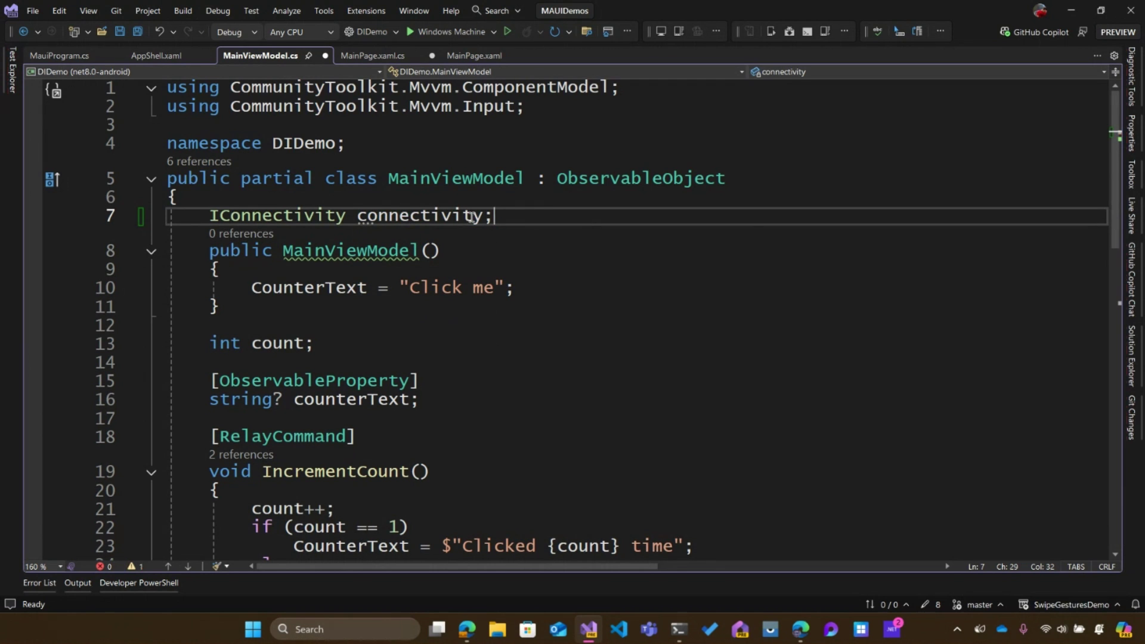
Add an IConnectivity connectivity constructor parameter and assign it to the field.
{"action": "left_click_drag", "start_coordinate": [484, 216], "coordinate": [210, 215]}
{"action": "key", "text": "ctrl+c"}
{"action": "left_click", "coordinate": [430, 251]}
{"action": "key", "text": "ctrl+v"}
{"action": "key", "text": "Tab"}
{"action": "left_click", "coordinate": [523, 292]}
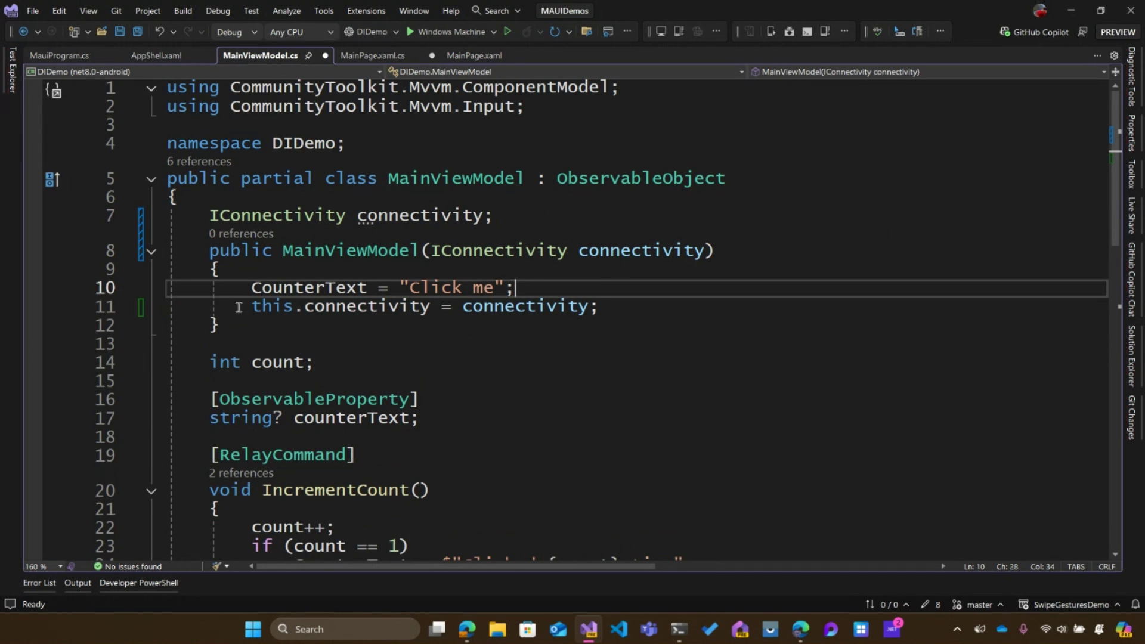
{"action": "mouse_move", "coordinate": [251, 307]}
{"action": "left_mouse_down"}
{"action": "mouse_move", "coordinate": [473, 309]}
{"action": "mouse_move", "coordinate": [463, 308]}
{"action": "left_mouse_up"}
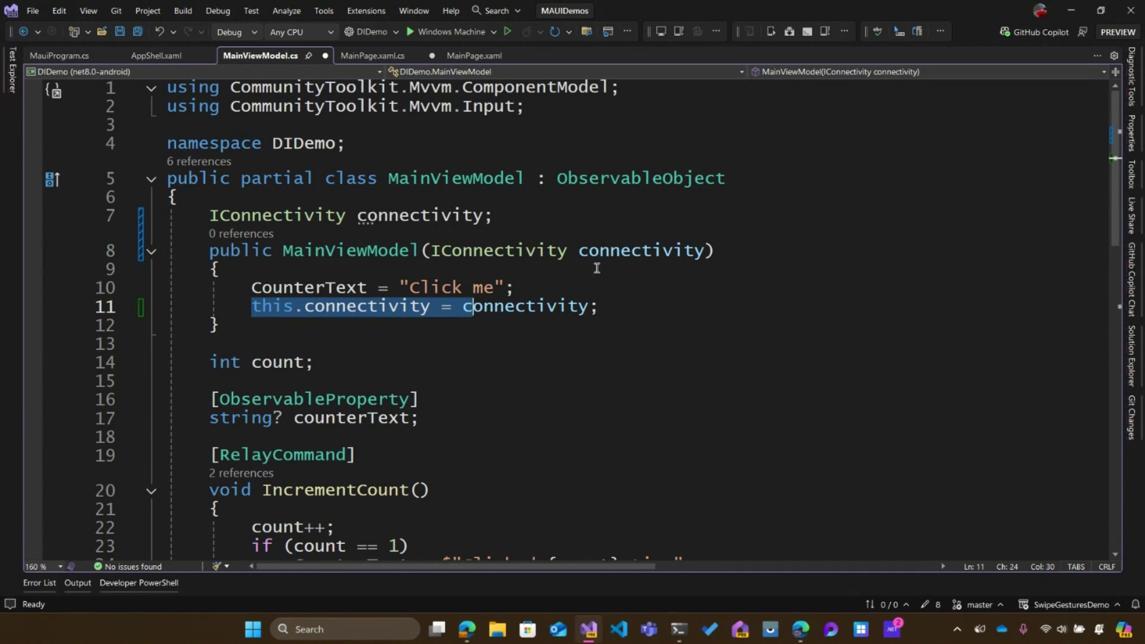
{"action": "scroll", "coordinate": [541, 278], "scroll_direction": "down", "scroll_amount": 1}
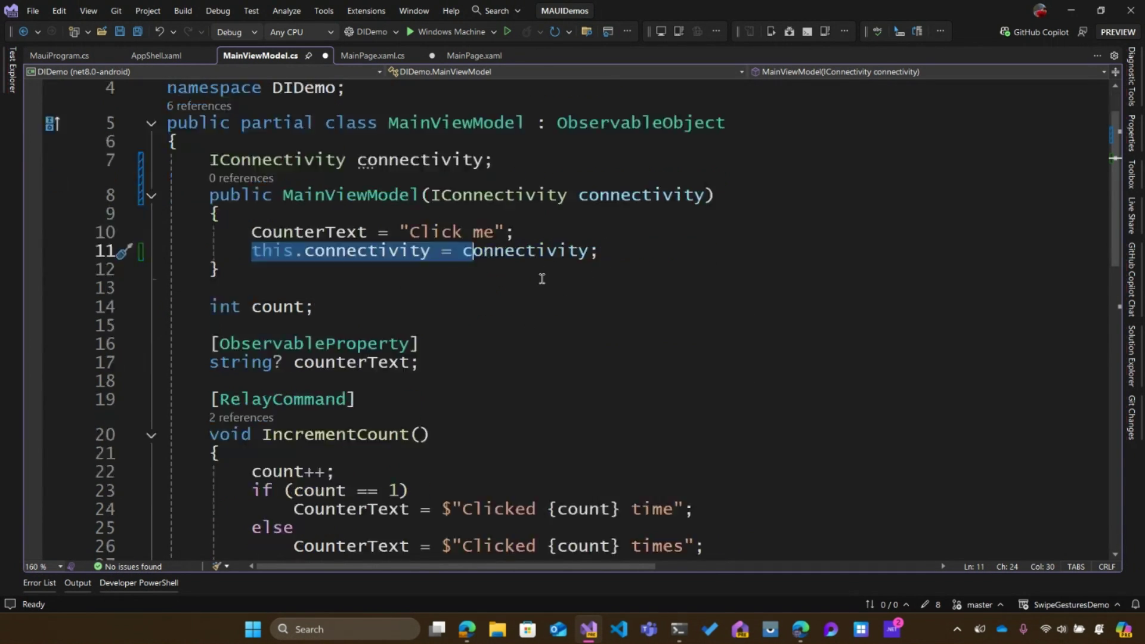
{"action": "scroll", "coordinate": [541, 278], "scroll_direction": "down", "scroll_amount": 2}
{"action": "scroll", "coordinate": [542, 278], "scroll_direction": "down", "scroll_amount": 4}
Replace Connectivity.Current with connectivity in CheckInternet and save the file.
{"action": "left_click", "coordinate": [652, 346]}
{"action": "left_click_drag", "start_coordinate": [651, 345], "coordinate": [443, 346]}
{"action": "type", "text": "co"}
{"action": "key", "text": "Tab"}
{"action": "key", "text": "ctrl+s"}
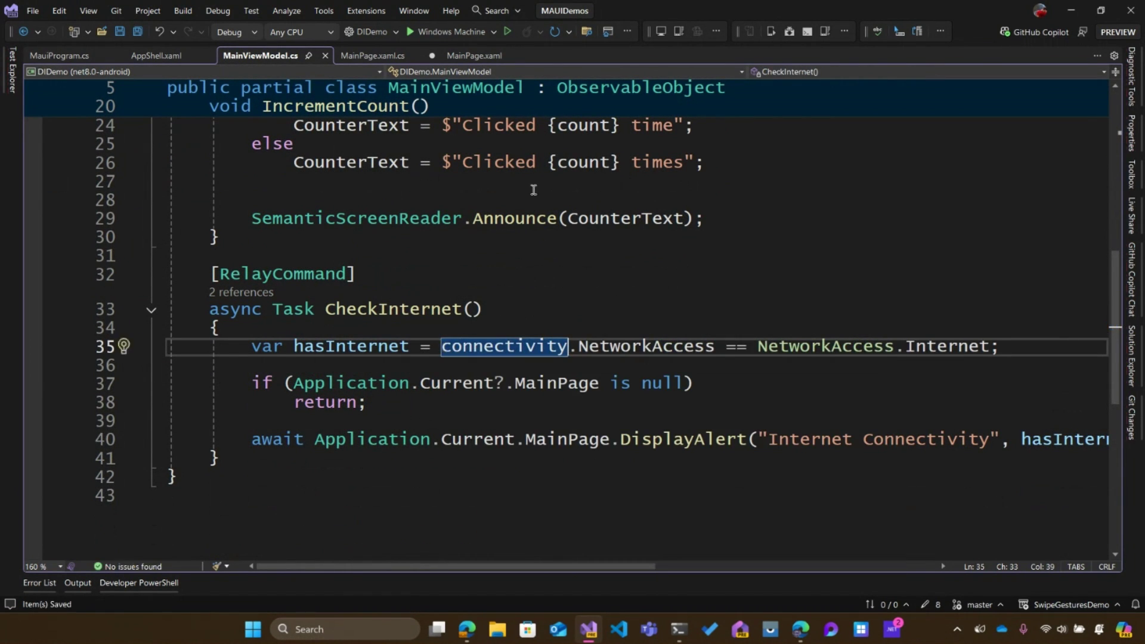
{"action": "scroll", "coordinate": [204, 286], "scroll_direction": "up", "scroll_amount": 5}
{"action": "scroll", "coordinate": [204, 287], "scroll_direction": "up", "scroll_amount": 2}
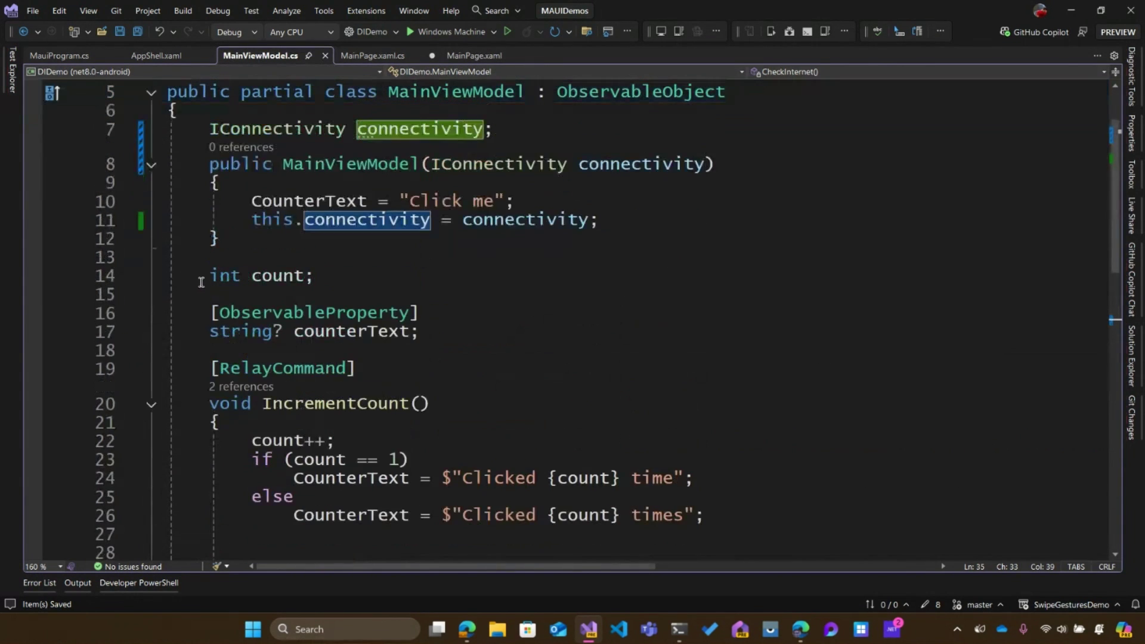
Set breakpoints at MainViewModel lines 11 and 35 and MainPage.xaml.cs line 10, then debug on Windows Machine.
{"action": "left_click", "coordinate": [33, 219]}
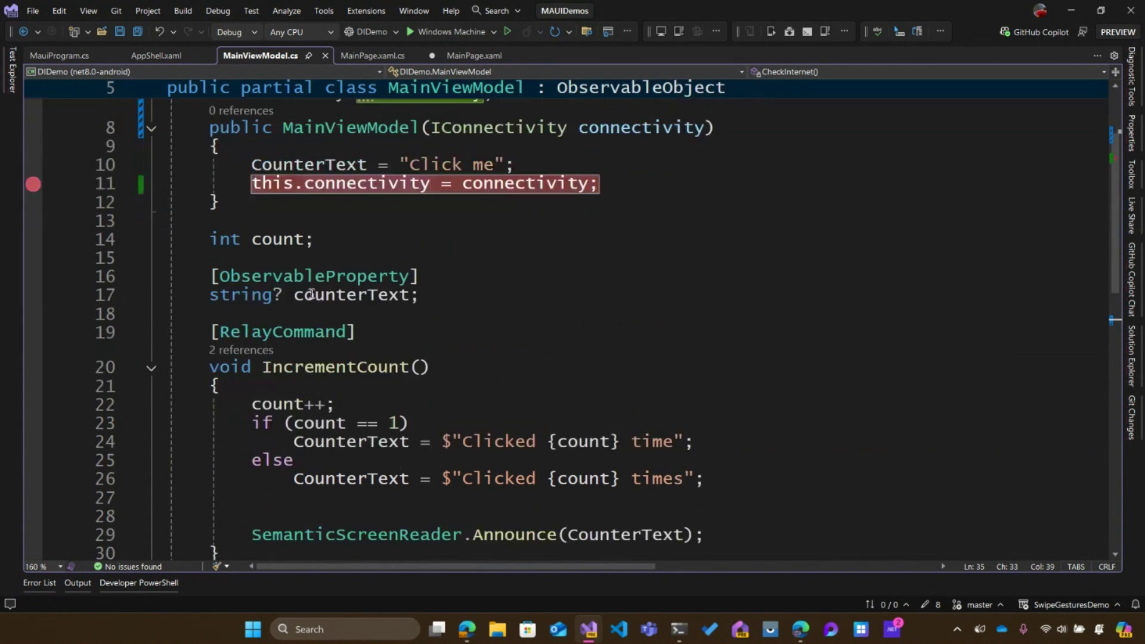
{"action": "scroll", "coordinate": [33, 403], "scroll_direction": "down", "scroll_amount": 5}
{"action": "left_click", "coordinate": [32, 402]}
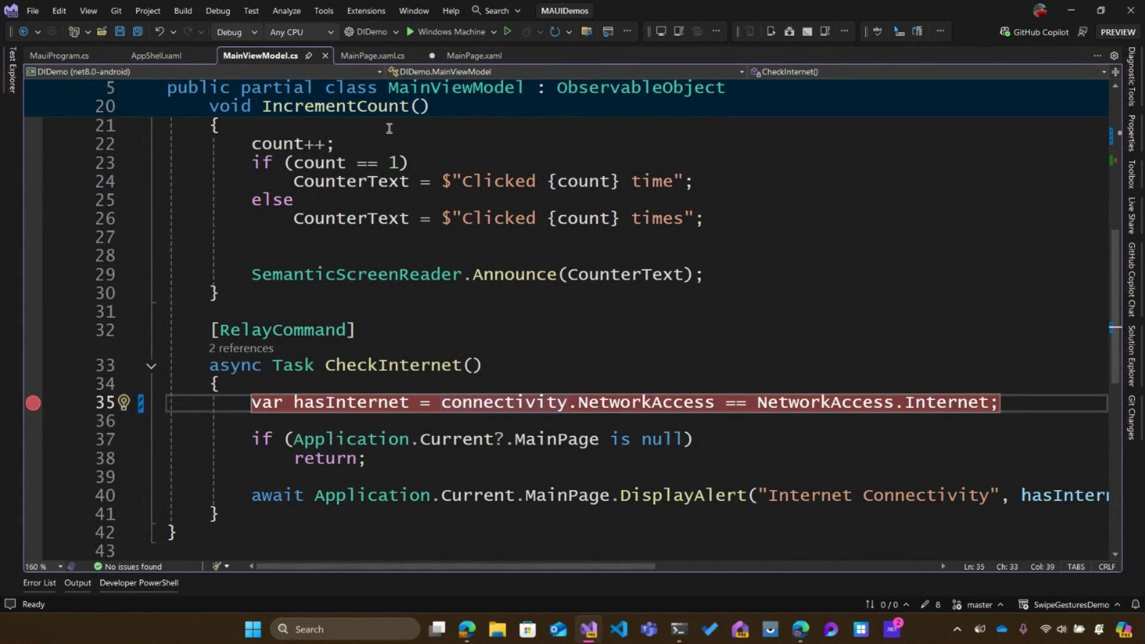
{"action": "left_click", "coordinate": [386, 60]}
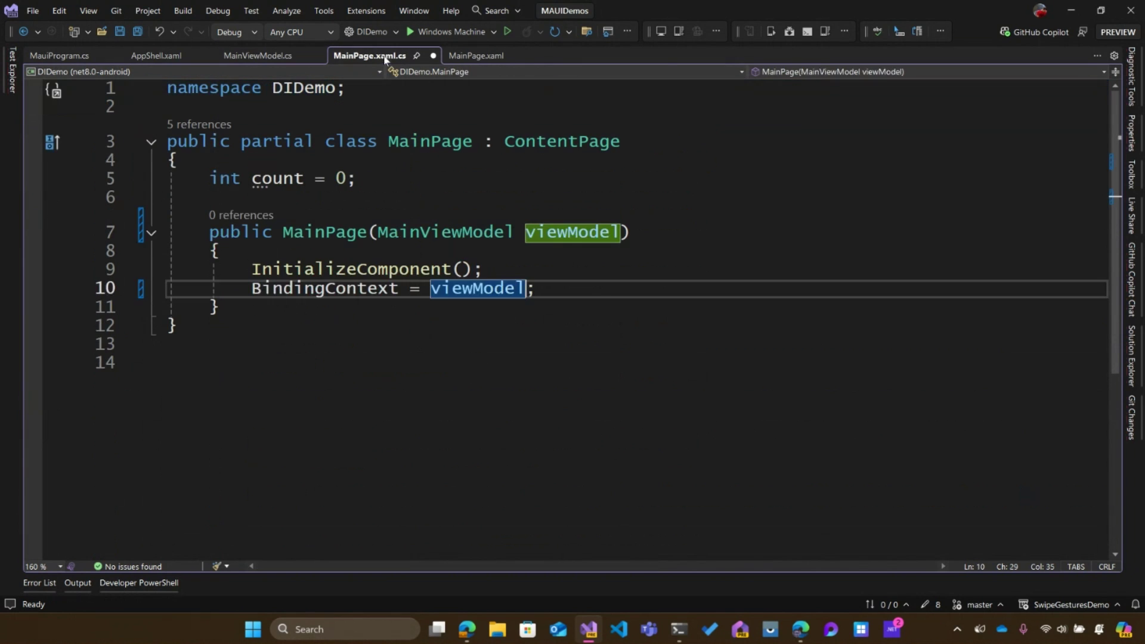
{"action": "left_click", "coordinate": [33, 289]}
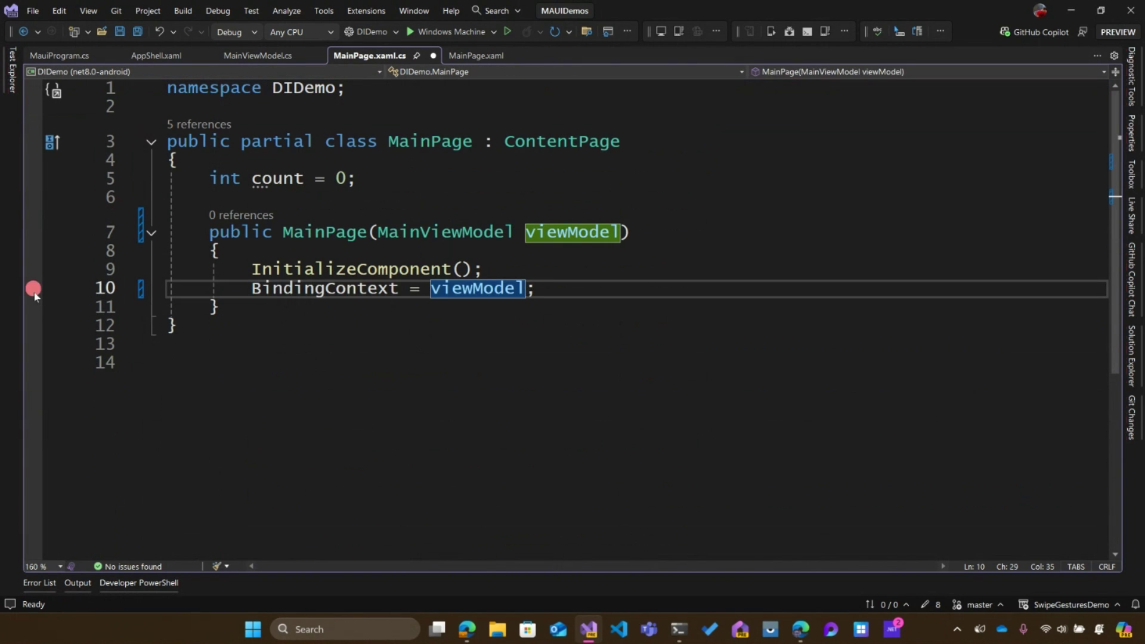
{"action": "left_click", "coordinate": [457, 31]}
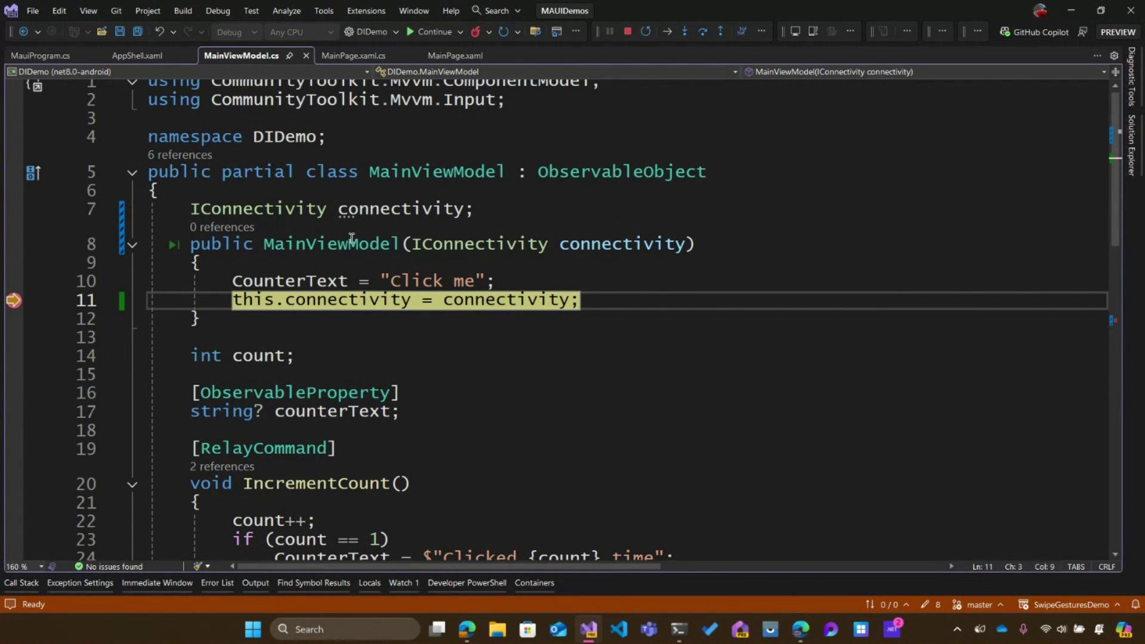
{"action": "mouse_move", "coordinate": [622, 245]}
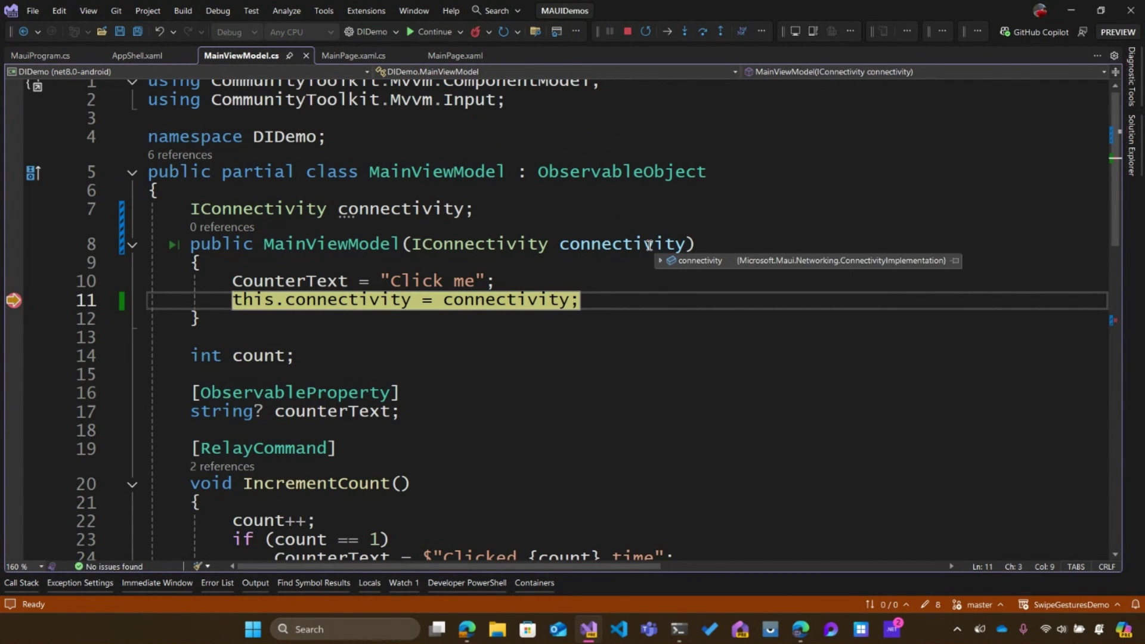
Resume execution past the MainViewModel line 11 and MainPage line 10 BindingContext breakpoints.
{"action": "left_click", "coordinate": [416, 36]}
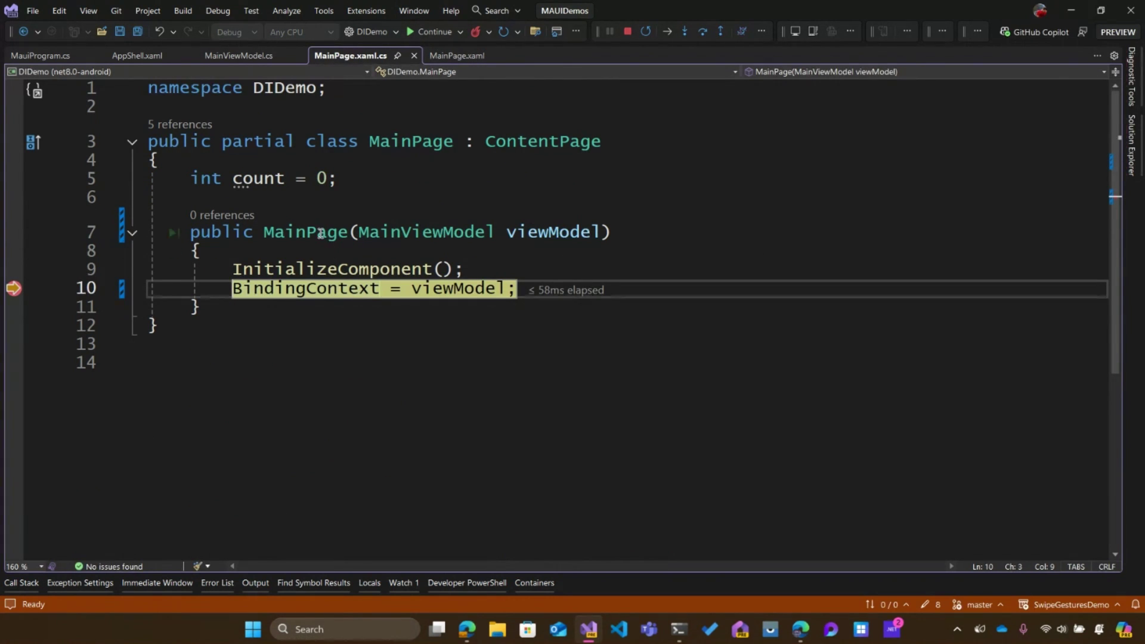
{"action": "left_click", "coordinate": [432, 32]}
{"action": "left_click", "coordinate": [433, 33]}
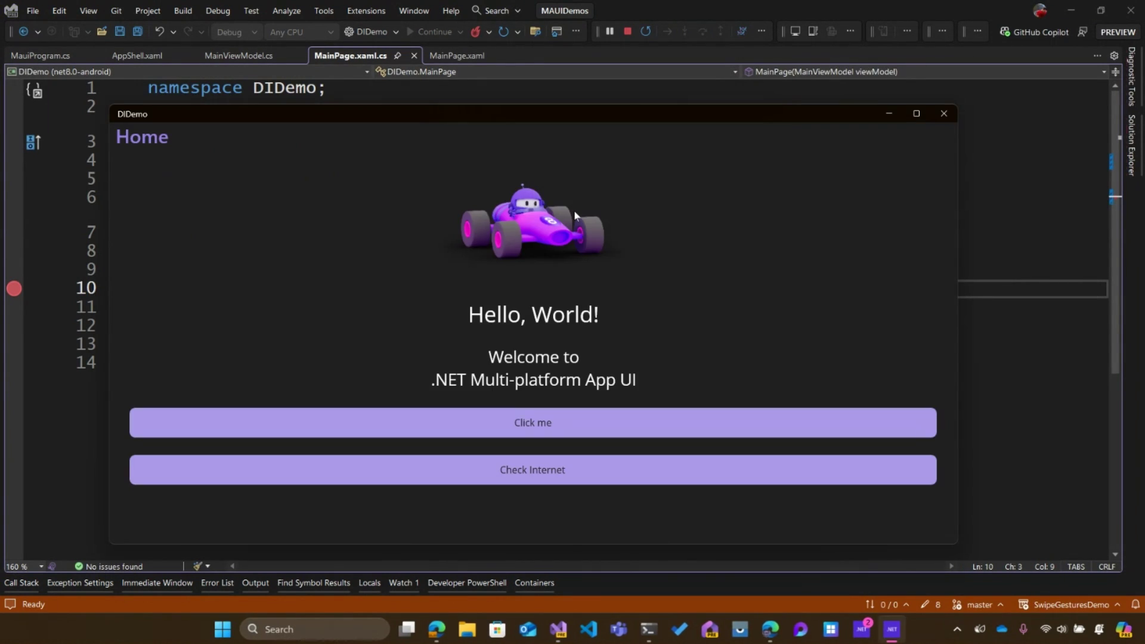
Increment the counter, confirm Check Internet reports Connected, dismiss the alert, and stop debugging.
{"action": "left_click", "coordinate": [546, 426]}
{"action": "left_click", "coordinate": [566, 426]}
{"action": "left_click", "coordinate": [566, 472]}
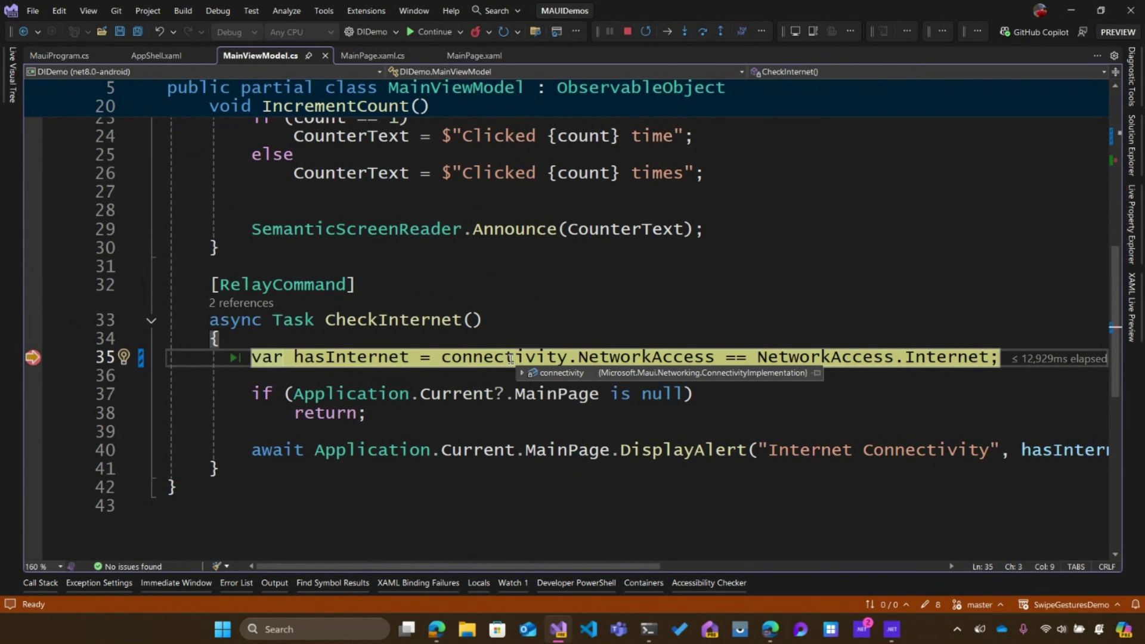
{"action": "left_click", "coordinate": [426, 33]}
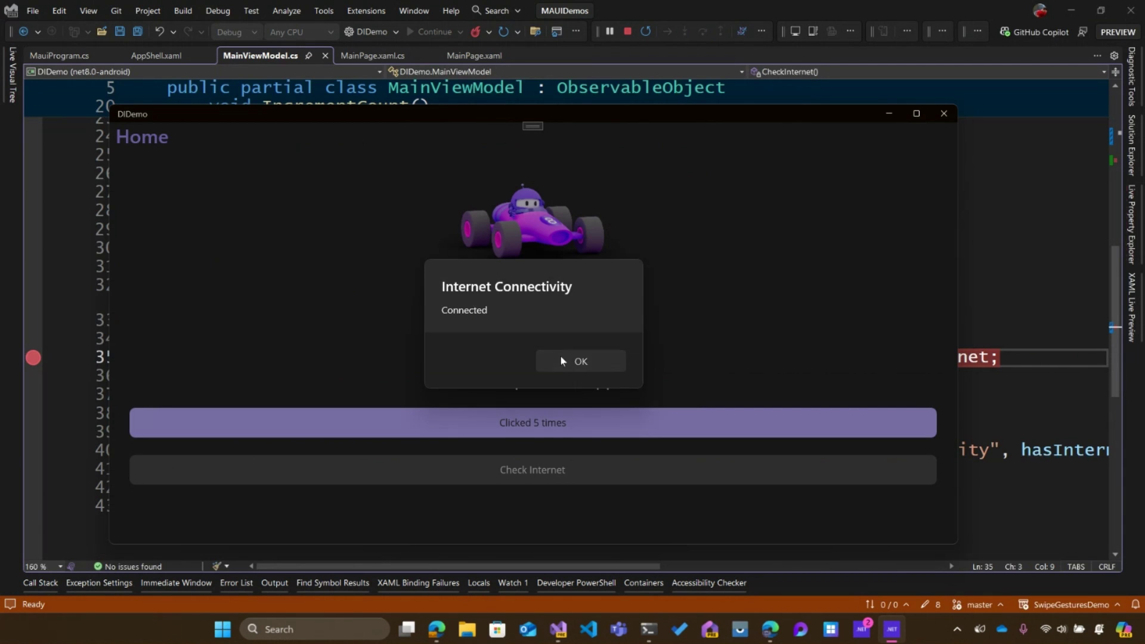
{"action": "left_click", "coordinate": [561, 357]}
{"action": "left_click", "coordinate": [631, 34]}
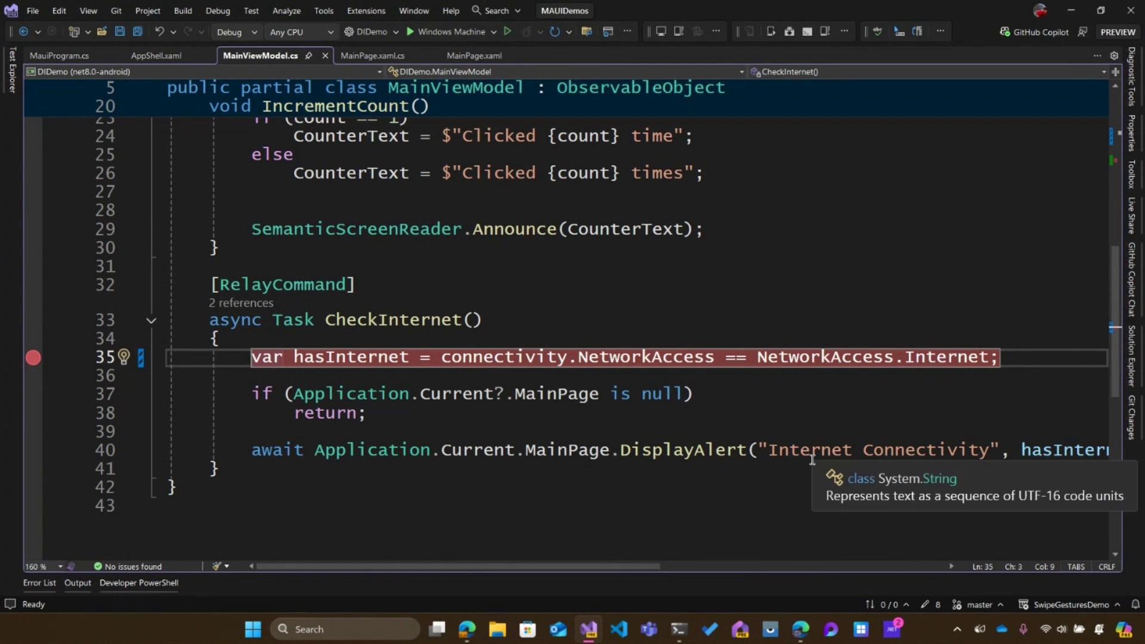
Bring the Edge window with eShop's MauiProgram.cs to the front.
{"action": "left_click", "coordinate": [800, 629]}
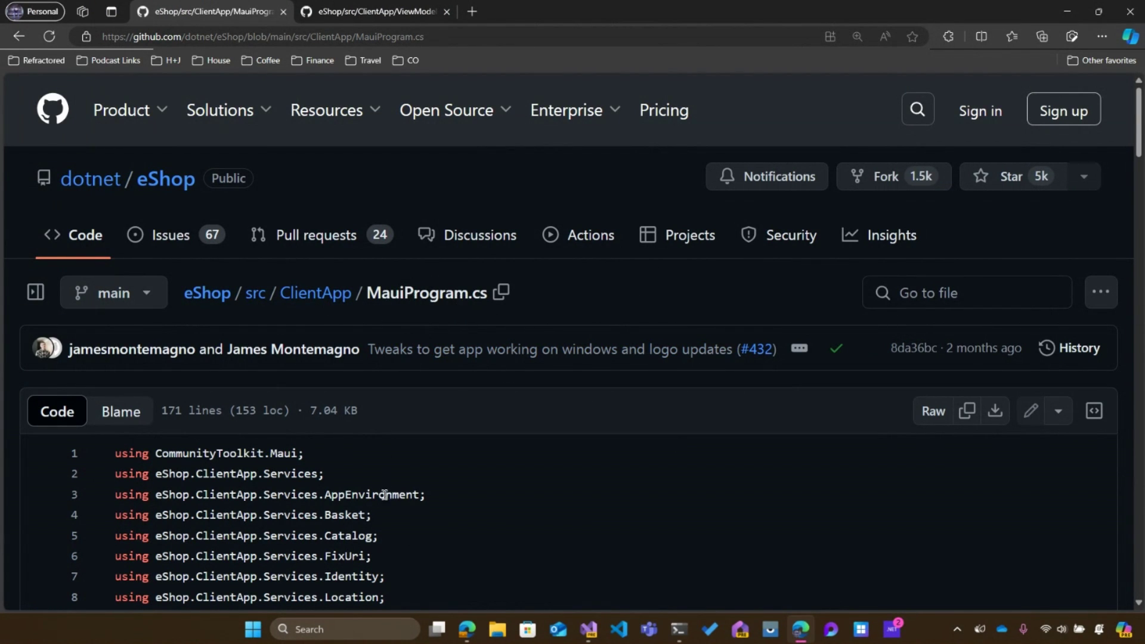
{"action": "scroll", "coordinate": [384, 495], "scroll_direction": "down", "scroll_amount": 3}
{"action": "scroll", "coordinate": [358, 331], "scroll_direction": "down", "scroll_amount": 2}
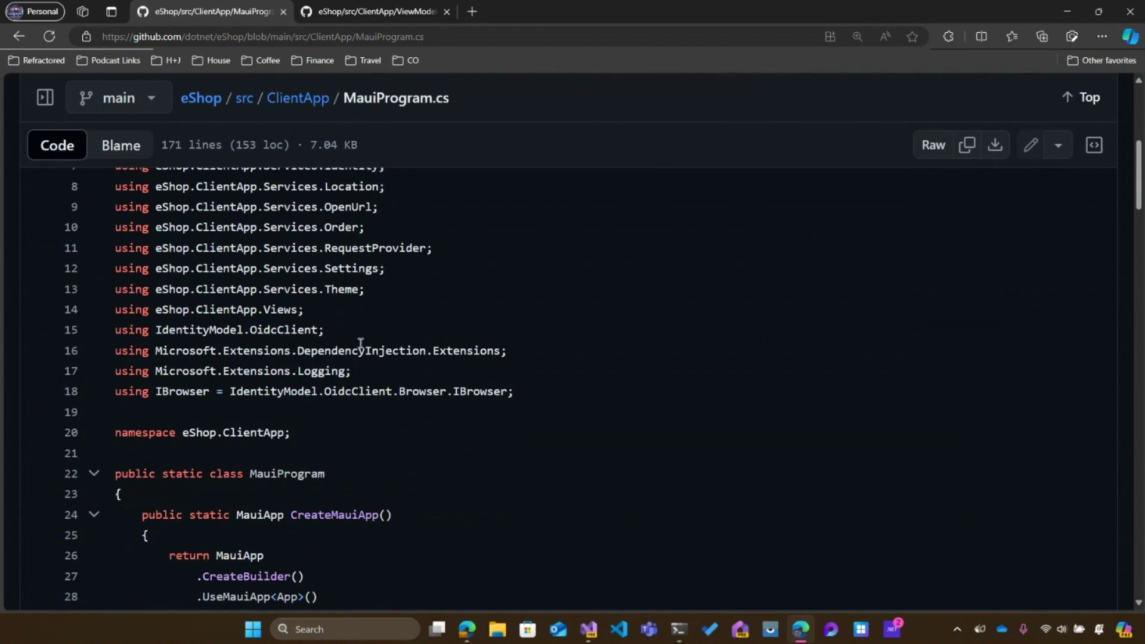
{"action": "scroll", "coordinate": [360, 347], "scroll_direction": "down", "scroll_amount": 2}
{"action": "scroll", "coordinate": [360, 349], "scroll_direction": "down", "scroll_amount": 1}
{"action": "scroll", "coordinate": [362, 359], "scroll_direction": "down", "scroll_amount": 1}
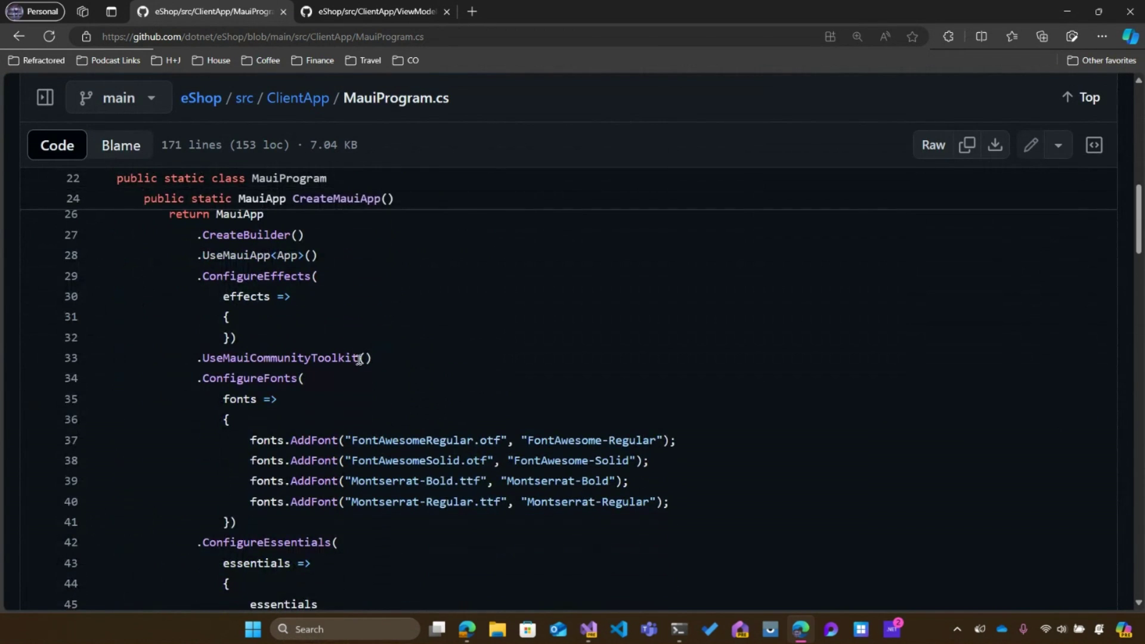
{"action": "scroll", "coordinate": [221, 344], "scroll_direction": "down", "scroll_amount": 1}
{"action": "scroll", "coordinate": [215, 345], "scroll_direction": "down", "scroll_amount": 1}
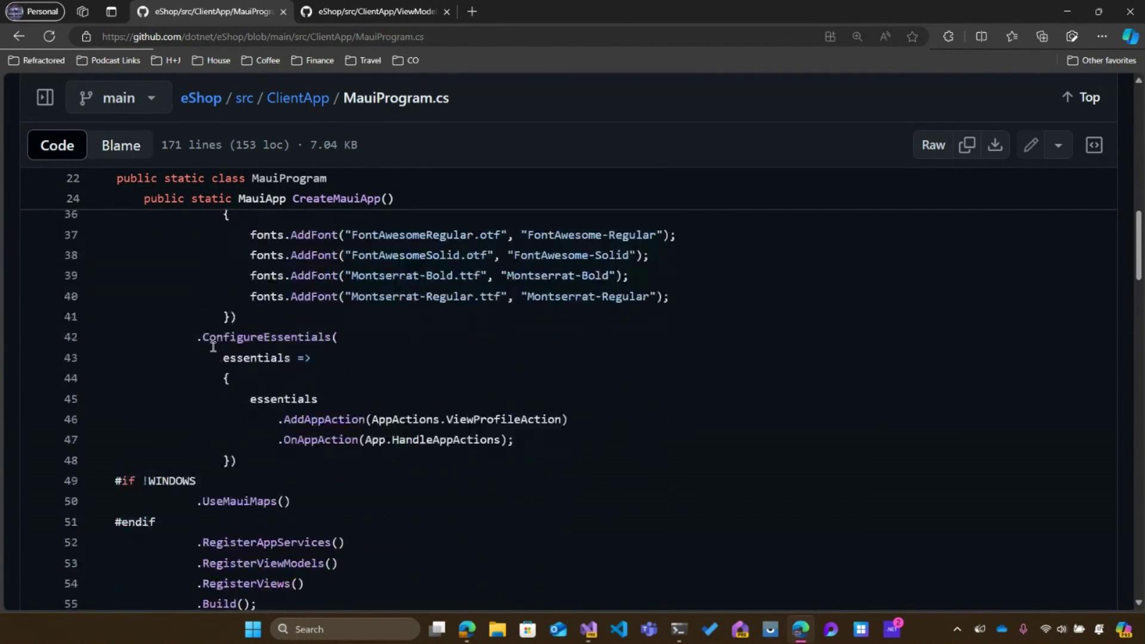
{"action": "left_click_drag", "start_coordinate": [191, 337], "coordinate": [236, 461]}
{"action": "scroll", "coordinate": [231, 457], "scroll_direction": "down", "scroll_amount": 1}
{"action": "scroll", "coordinate": [200, 328], "scroll_direction": "down", "scroll_amount": 1}
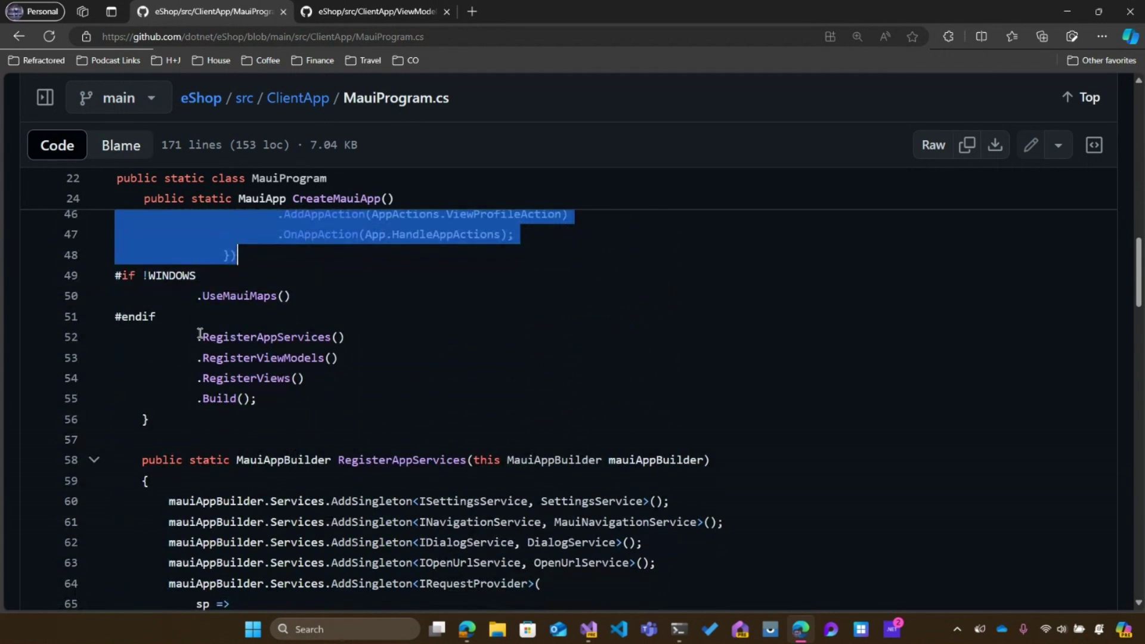
{"action": "scroll", "coordinate": [345, 339], "scroll_direction": "down", "scroll_amount": 1}
{"action": "left_click_drag", "start_coordinate": [191, 269], "coordinate": [341, 317]}
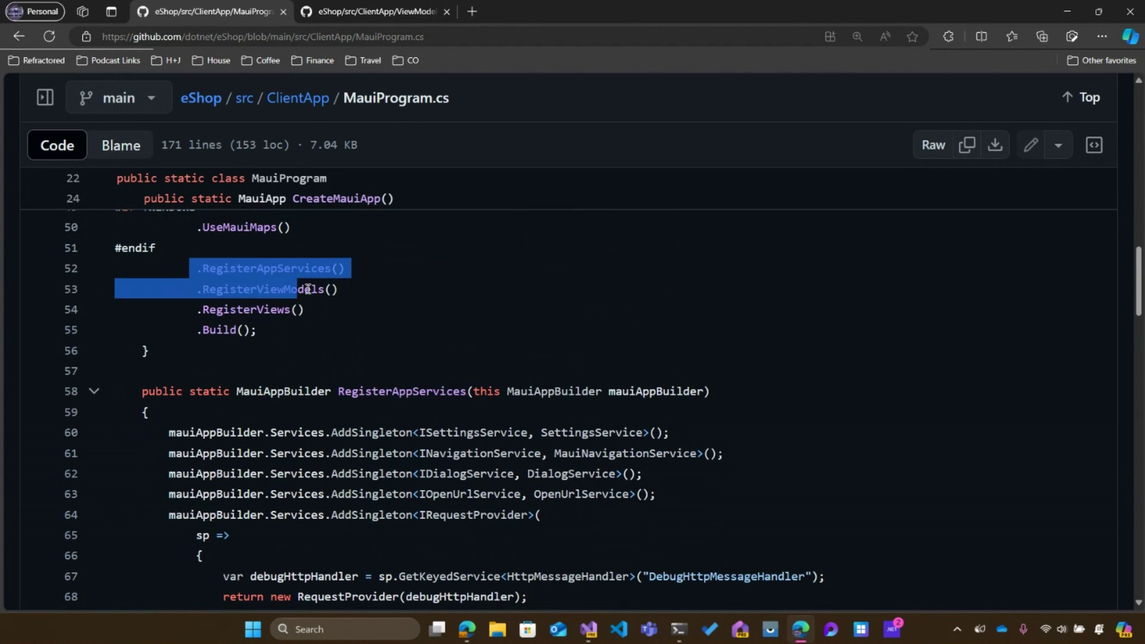
Clear the highlight on the RegisterAppServices and RegisterViewModels calls.
{"action": "left_click", "coordinate": [342, 318]}
{"action": "scroll", "coordinate": [340, 317], "scroll_direction": "down", "scroll_amount": 1}
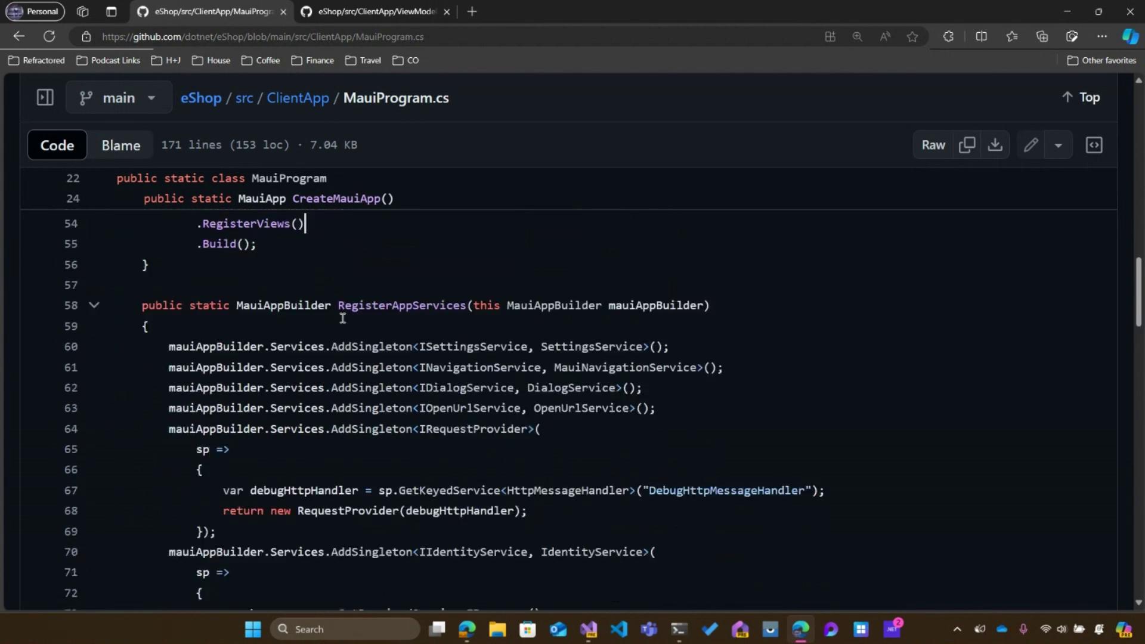
{"action": "scroll", "coordinate": [331, 313], "scroll_direction": "down", "scroll_amount": 1}
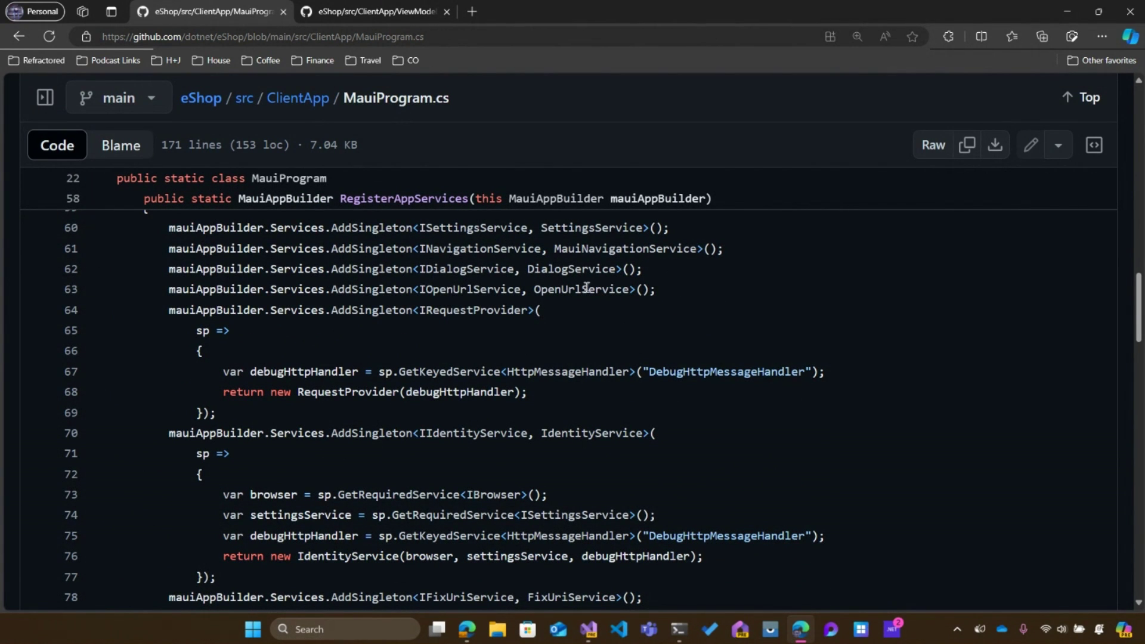
{"action": "scroll", "coordinate": [545, 309], "scroll_direction": "down", "scroll_amount": 1}
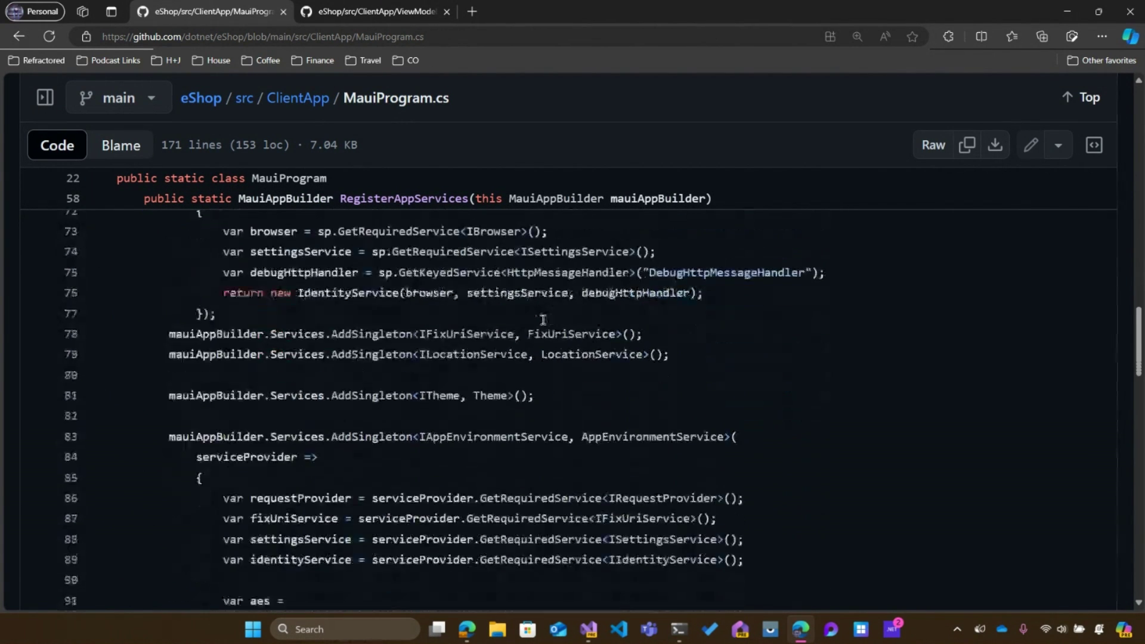
{"action": "scroll", "coordinate": [537, 313], "scroll_direction": "down", "scroll_amount": 2}
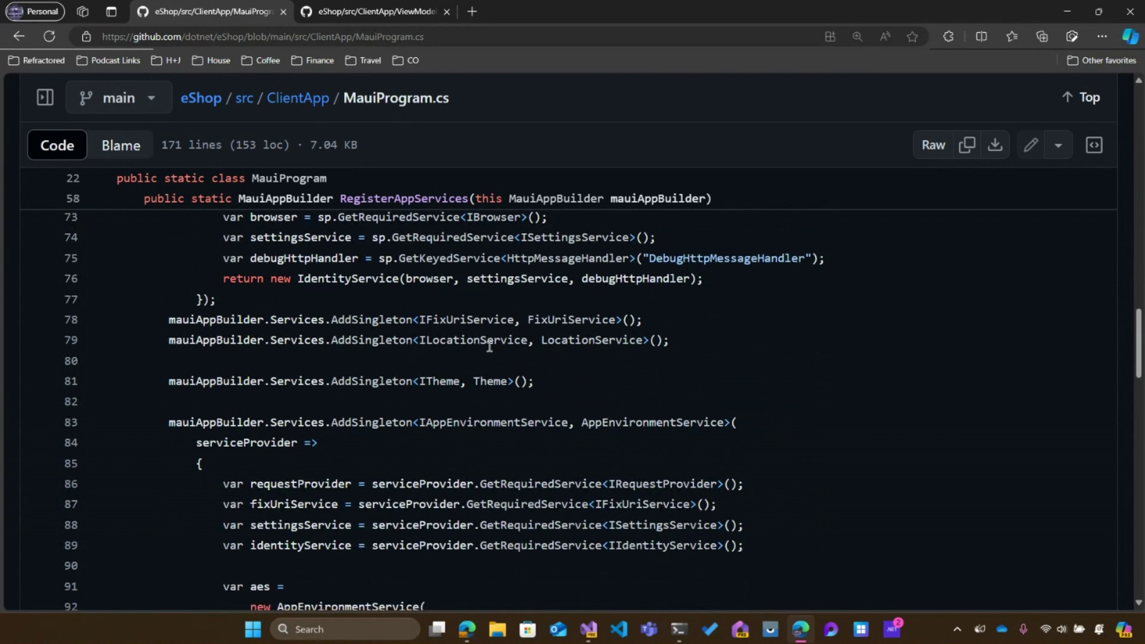
{"action": "scroll", "coordinate": [462, 345], "scroll_direction": "down", "scroll_amount": 2}
{"action": "scroll", "coordinate": [468, 256], "scroll_direction": "down", "scroll_amount": 3}
{"action": "scroll", "coordinate": [467, 257], "scroll_direction": "down", "scroll_amount": 3}
{"action": "scroll", "coordinate": [467, 256], "scroll_direction": "down", "scroll_amount": 3}
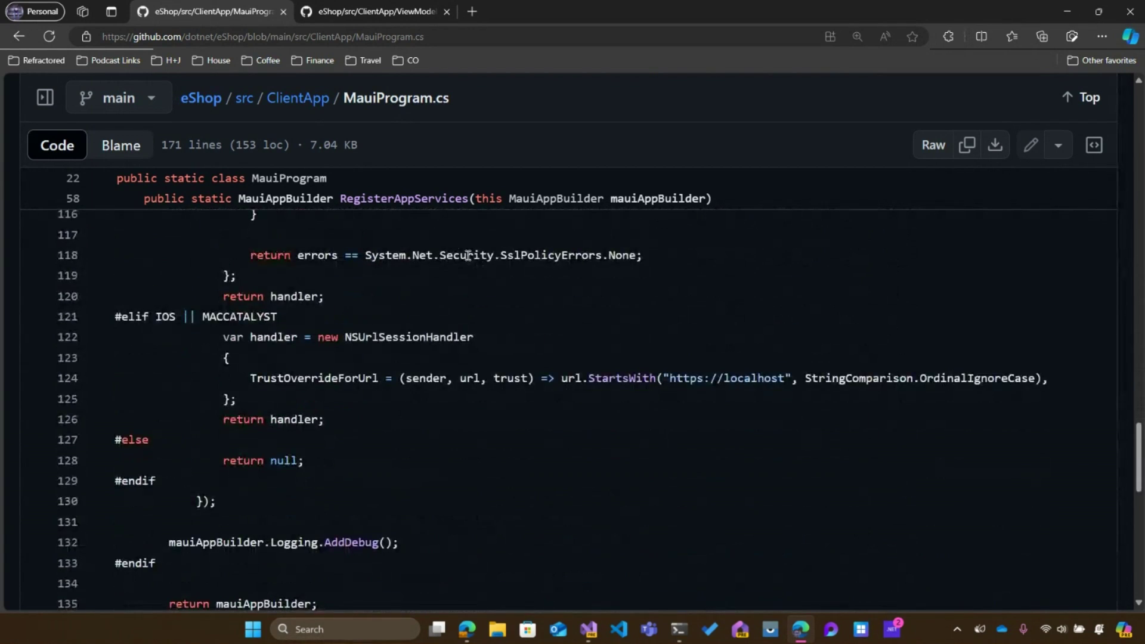
{"action": "scroll", "coordinate": [467, 256], "scroll_direction": "down", "scroll_amount": 2}
{"action": "scroll", "coordinate": [467, 256], "scroll_direction": "down", "scroll_amount": 1}
{"action": "scroll", "coordinate": [468, 256], "scroll_direction": "down", "scroll_amount": 1}
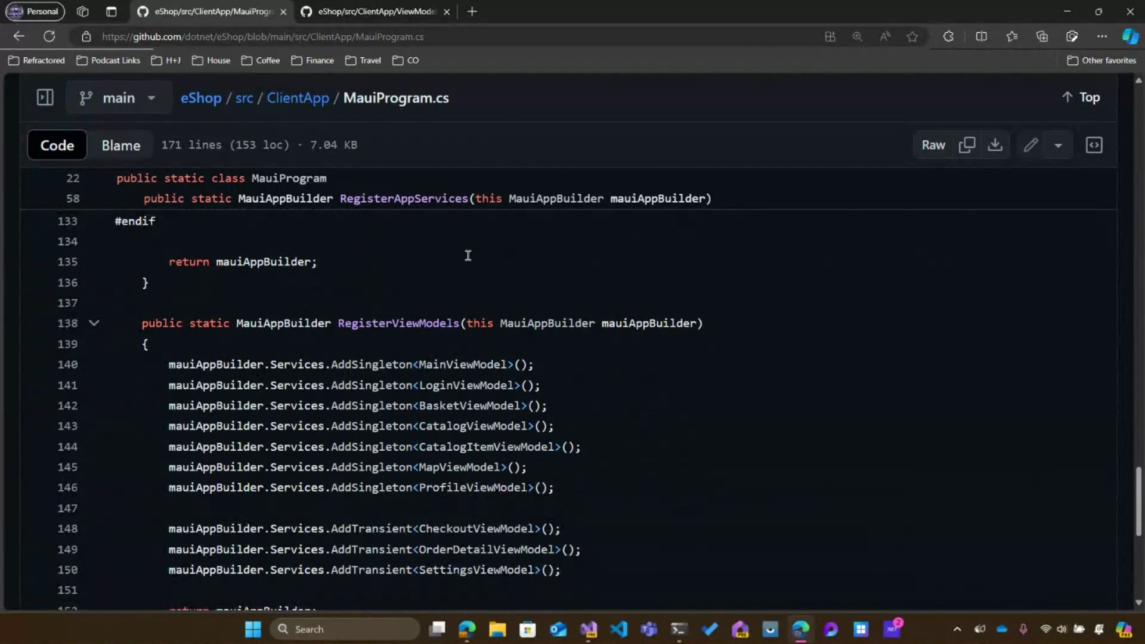
{"action": "scroll", "coordinate": [467, 257], "scroll_direction": "down", "scroll_amount": 2}
Highlight the singleton view model registrations, then the CatalogItemView singleton in RegisterViews.
{"action": "left_click_drag", "start_coordinate": [149, 224], "coordinate": [580, 353]}
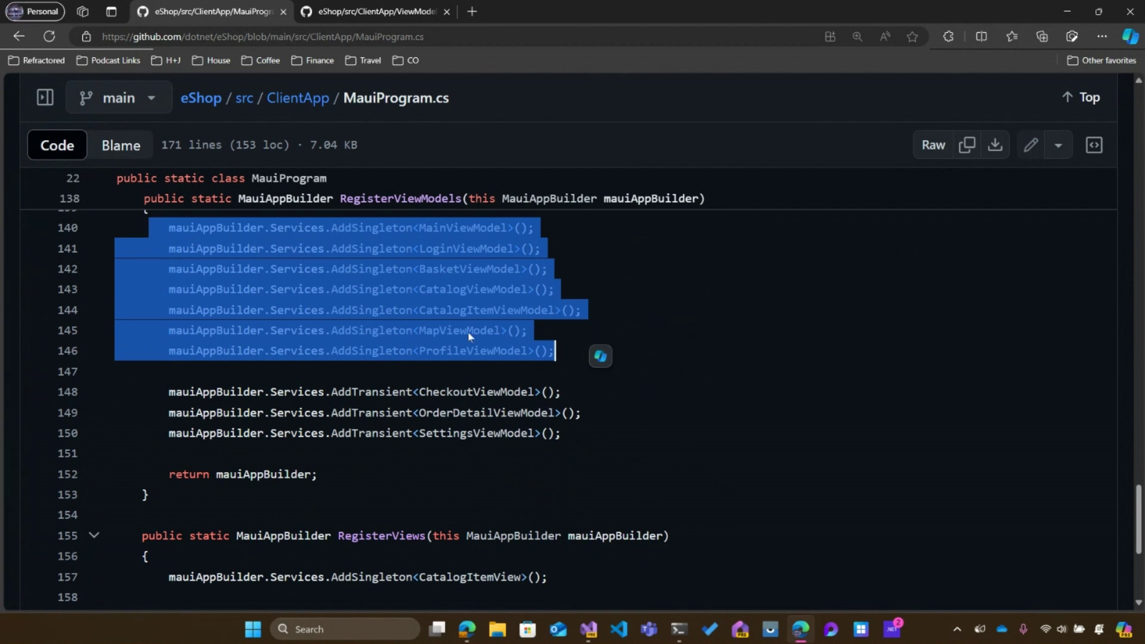
{"action": "left_click", "coordinate": [372, 393]}
{"action": "scroll", "coordinate": [379, 397], "scroll_direction": "down", "scroll_amount": 2}
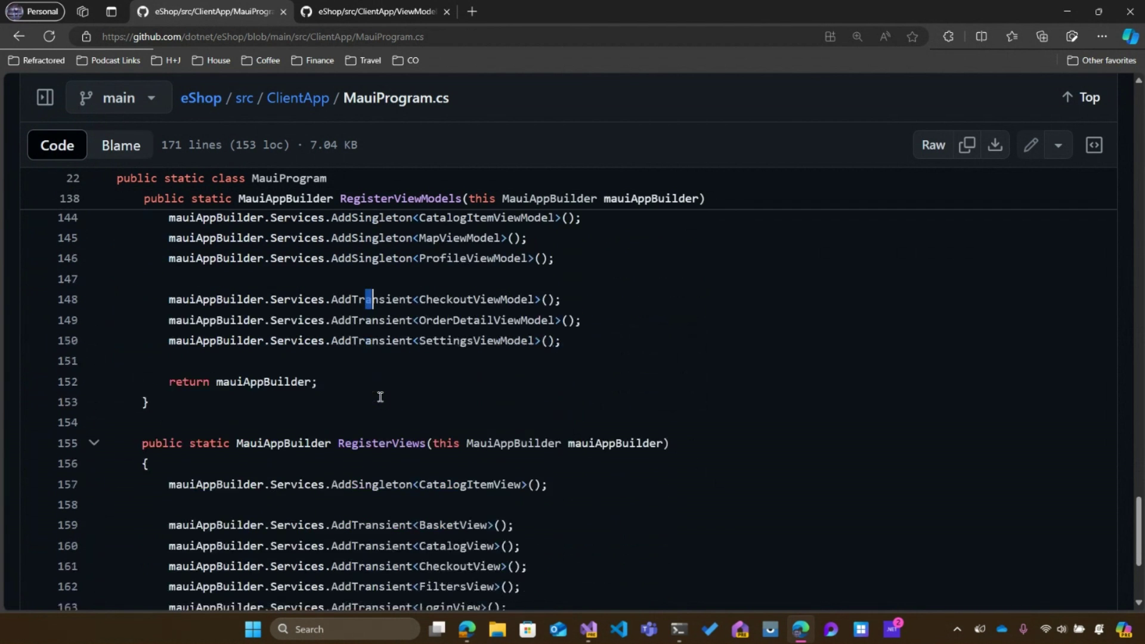
{"action": "scroll", "coordinate": [380, 398], "scroll_direction": "down", "scroll_amount": 2}
{"action": "scroll", "coordinate": [380, 397], "scroll_direction": "down", "scroll_amount": 2}
{"action": "left_click_drag", "start_coordinate": [182, 264], "coordinate": [544, 471]}
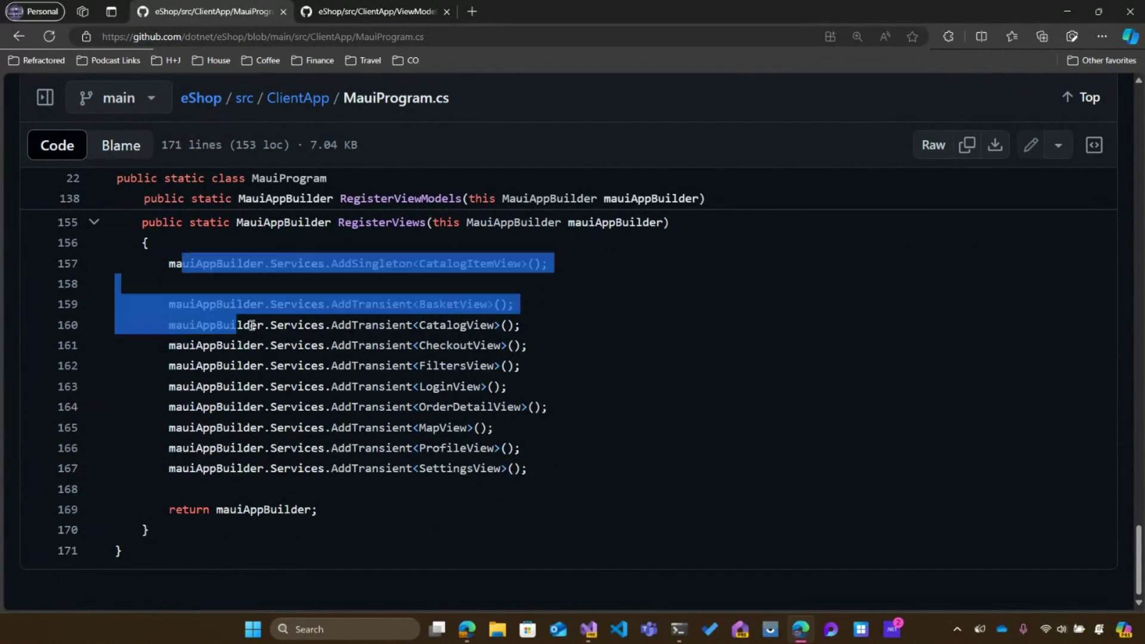
{"action": "left_click", "coordinate": [558, 302]}
{"action": "left_click_drag", "start_coordinate": [571, 268], "coordinate": [223, 263]}
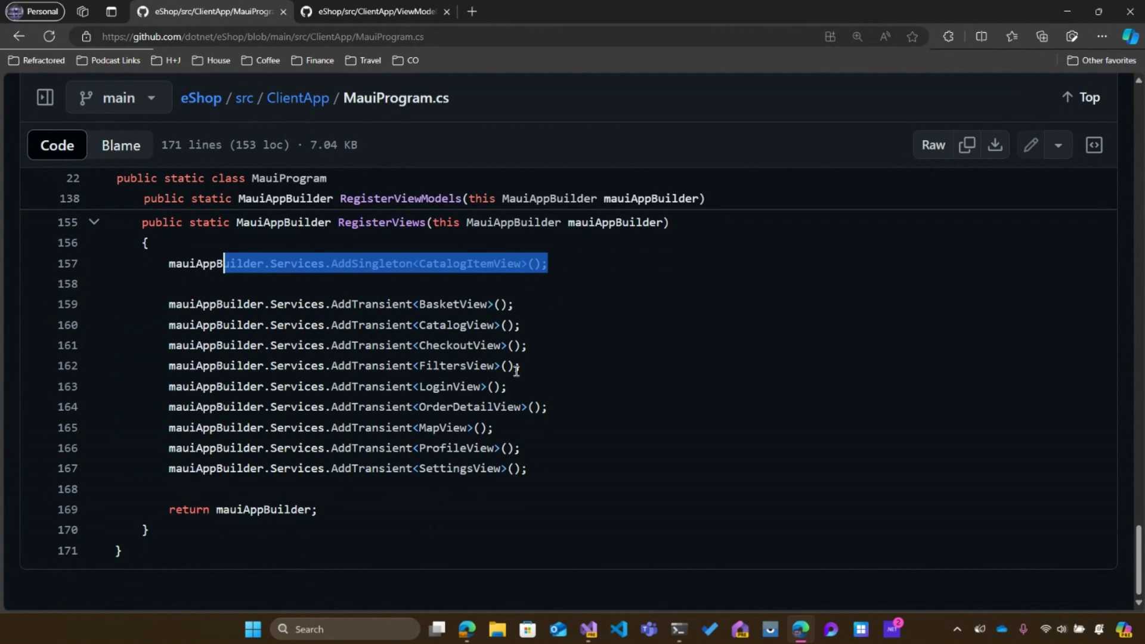
{"action": "left_click", "coordinate": [367, 13]}
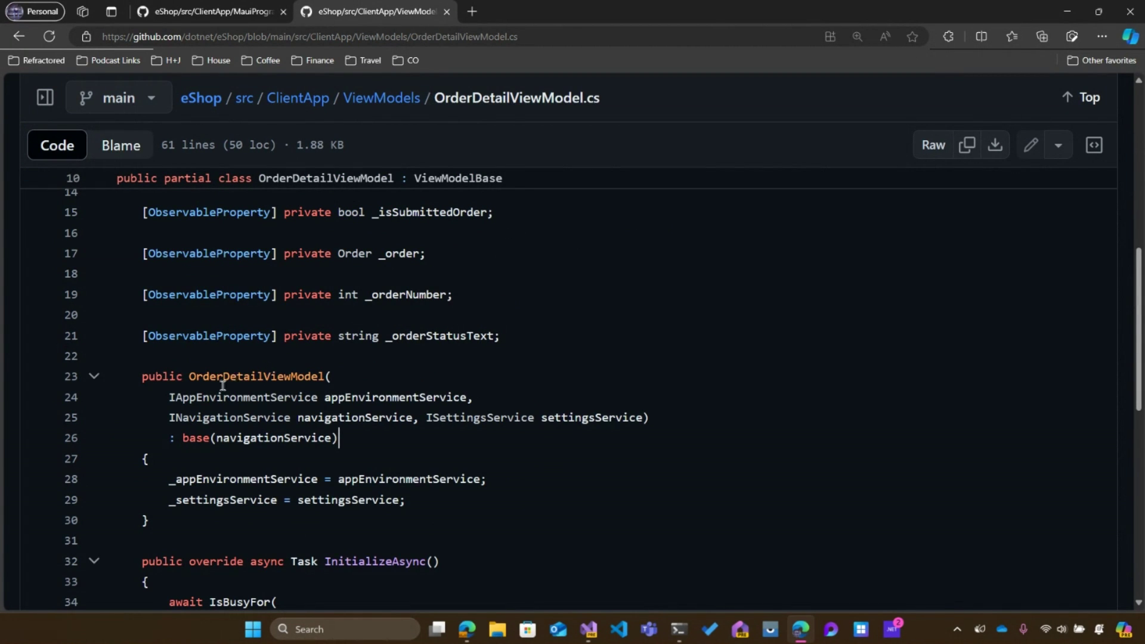
{"action": "left_click_drag", "start_coordinate": [129, 377], "coordinate": [404, 462]}
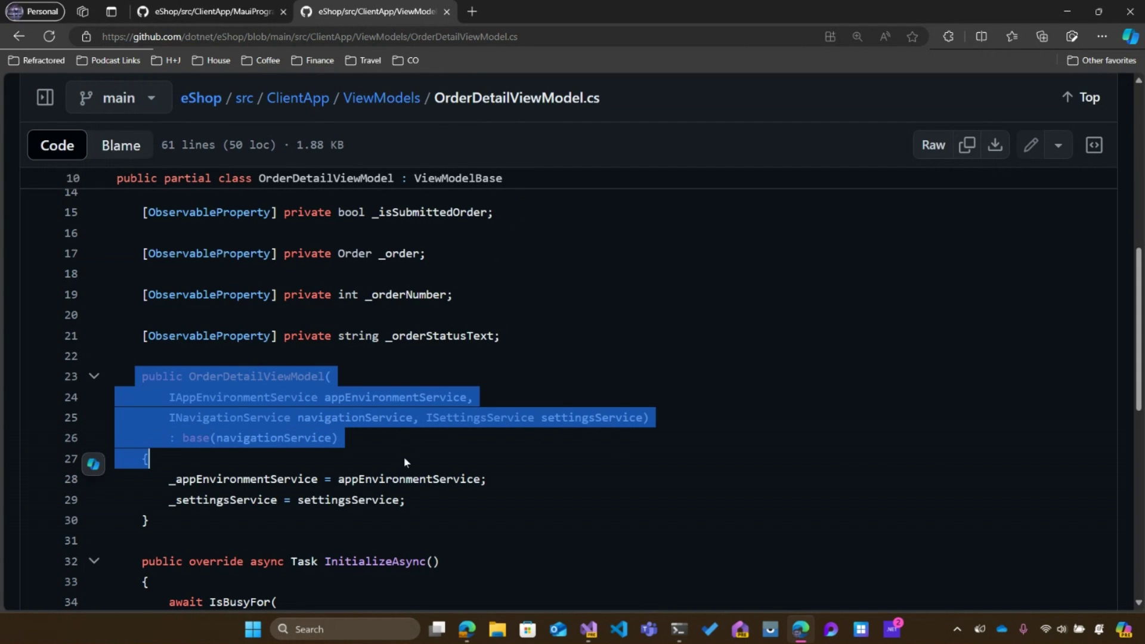